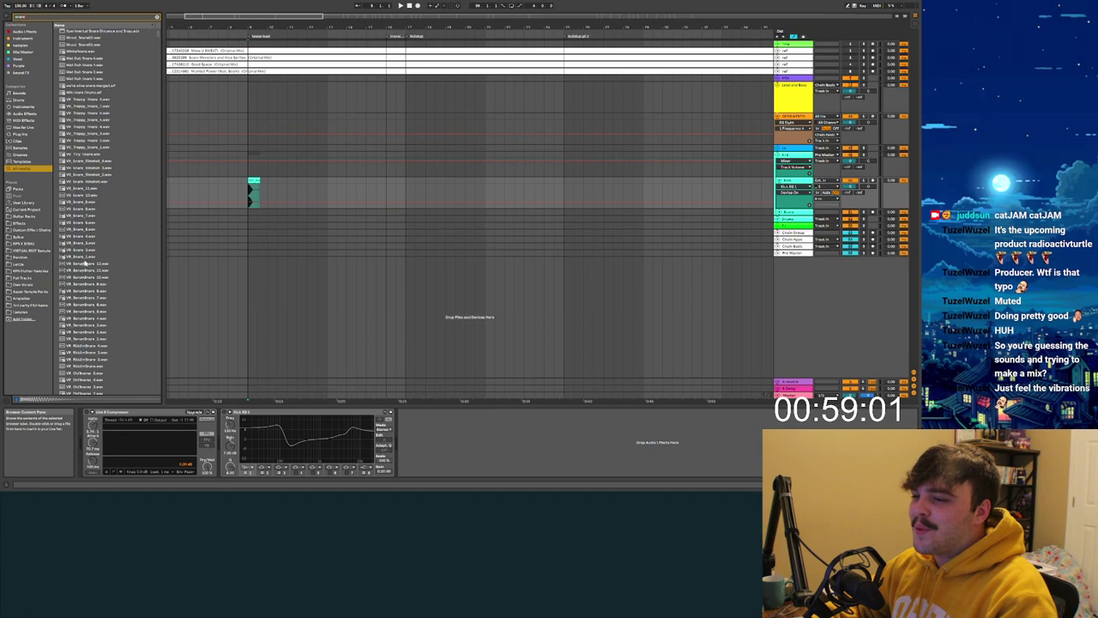
Step: Audition snare one-shots in the browser results, stepping through them with the arrow key
left_click(89, 203)
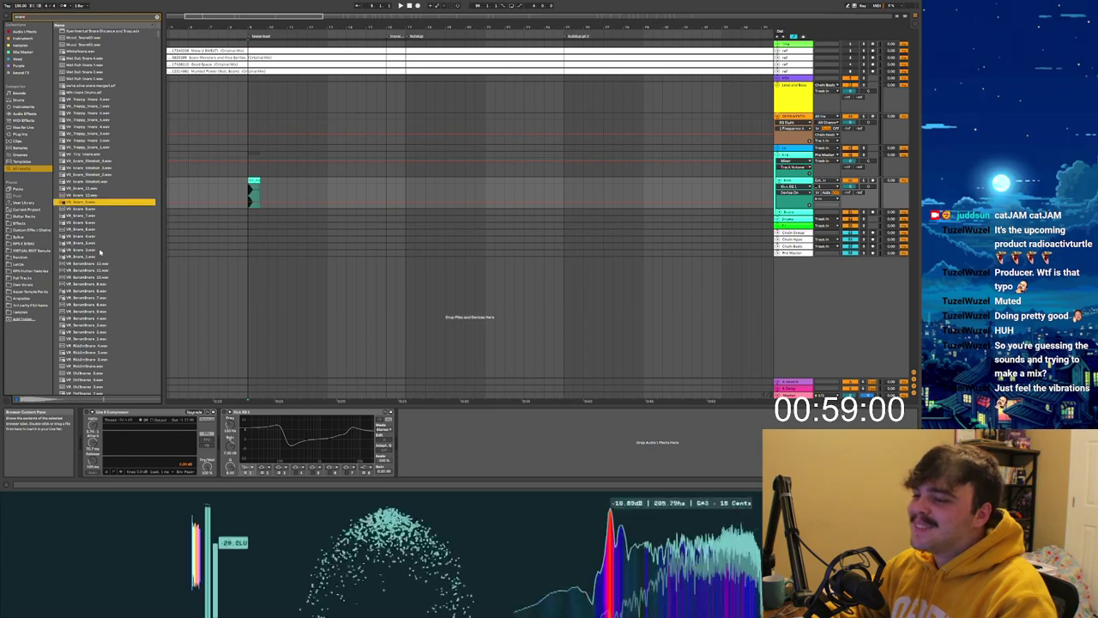
key("Up")
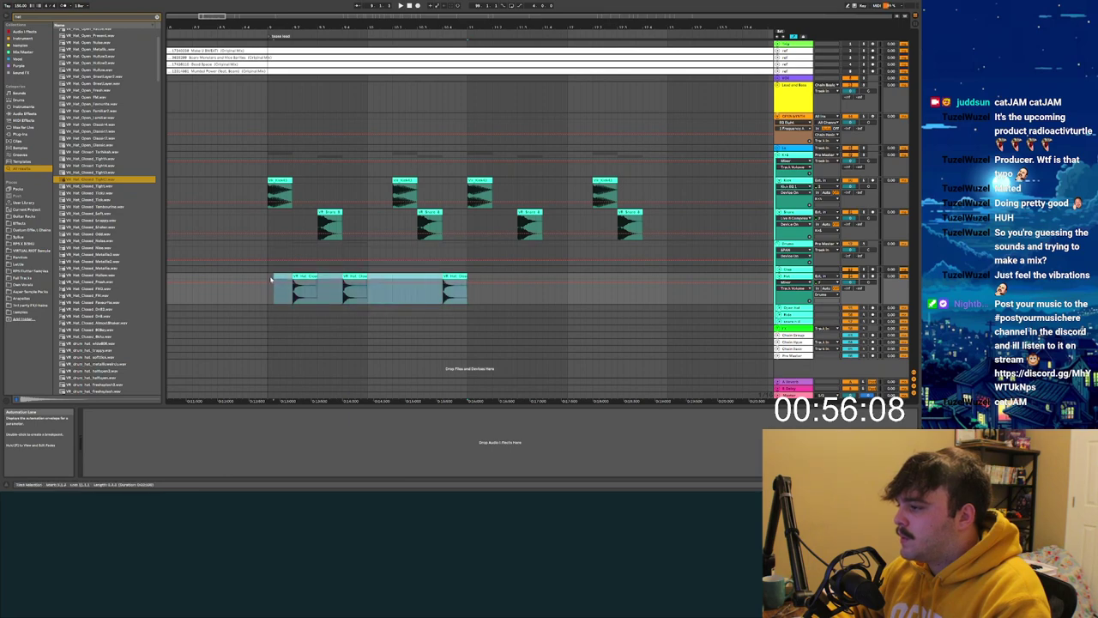
Step: Duplicate the hi-hat and drum clips further along the timeline and close the Serum window
key("ctrl+d")
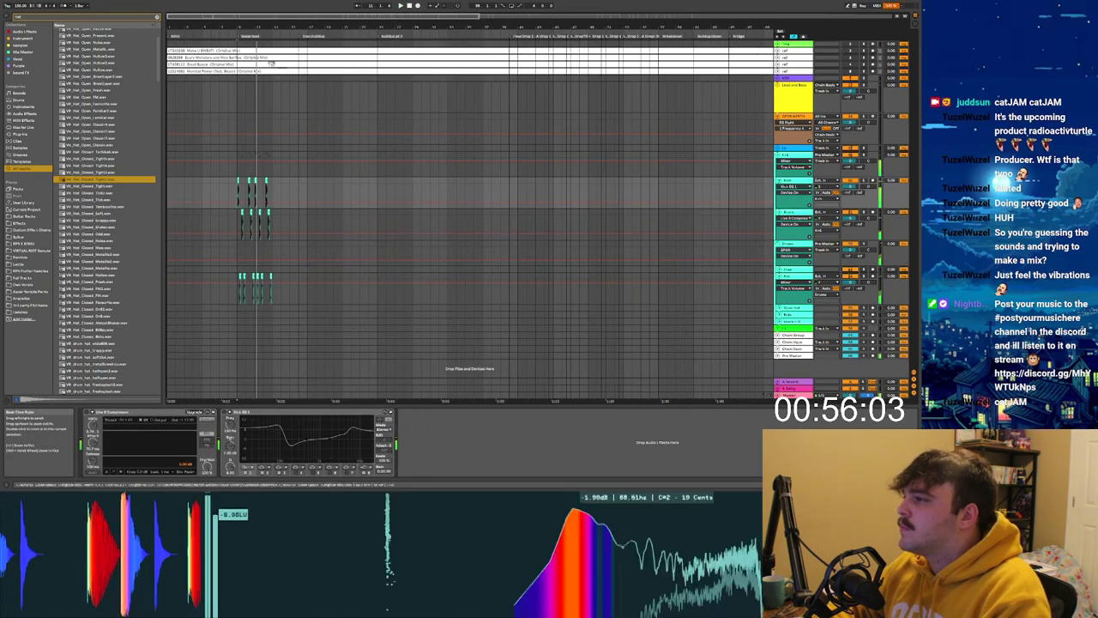
key("ctrl+d")
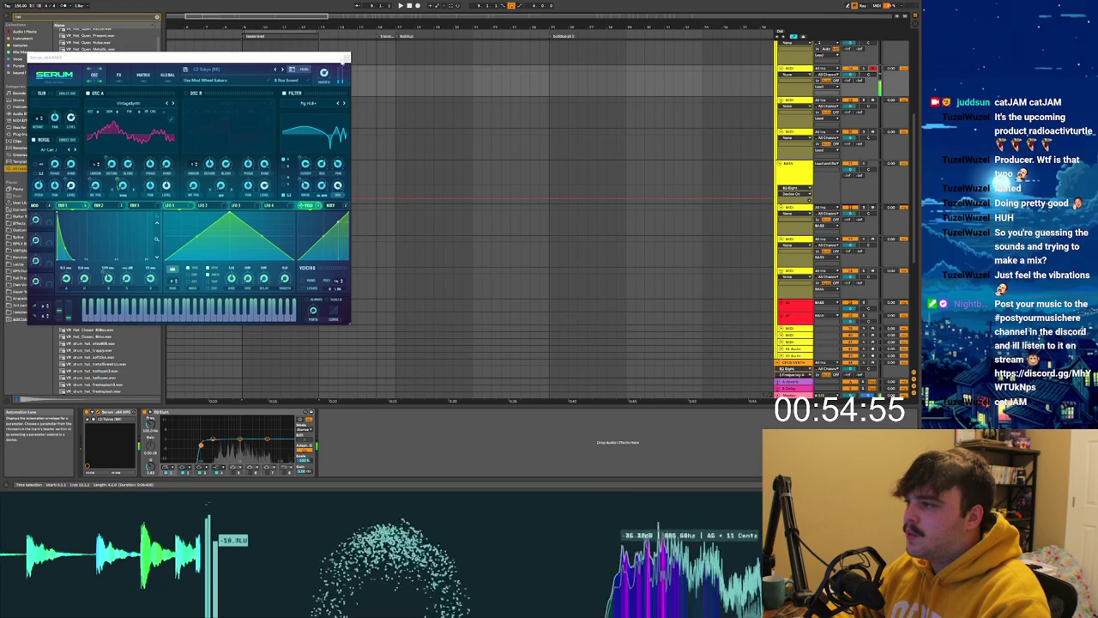
key("ctrl+alt+p")
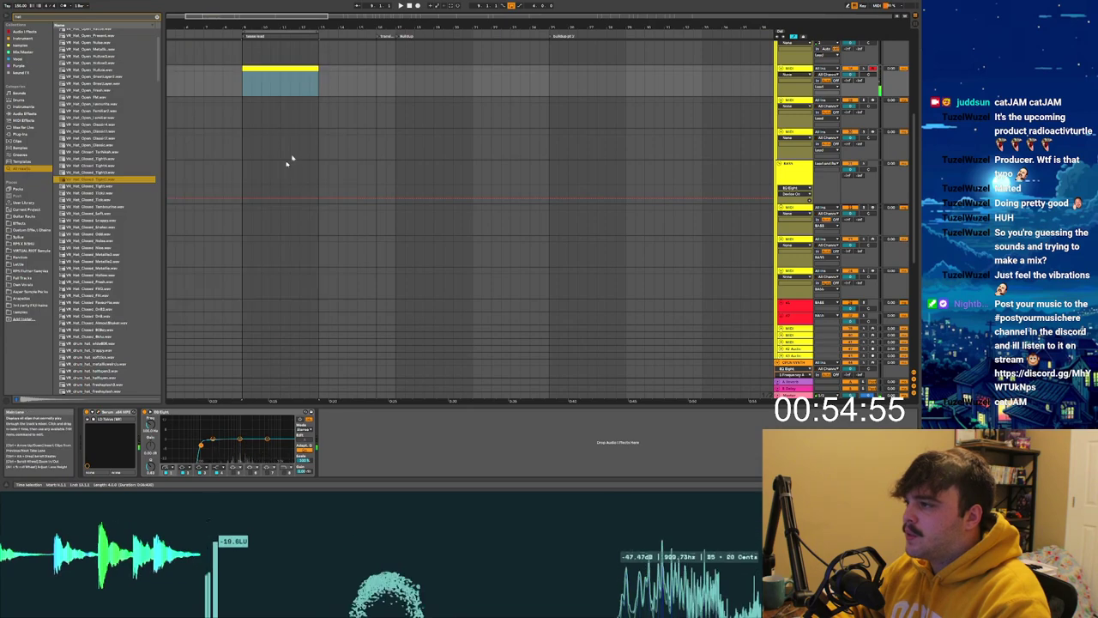
Step: Open the yellow MIDI clip to edit its notes, then return to the device view
double_click(258, 69)
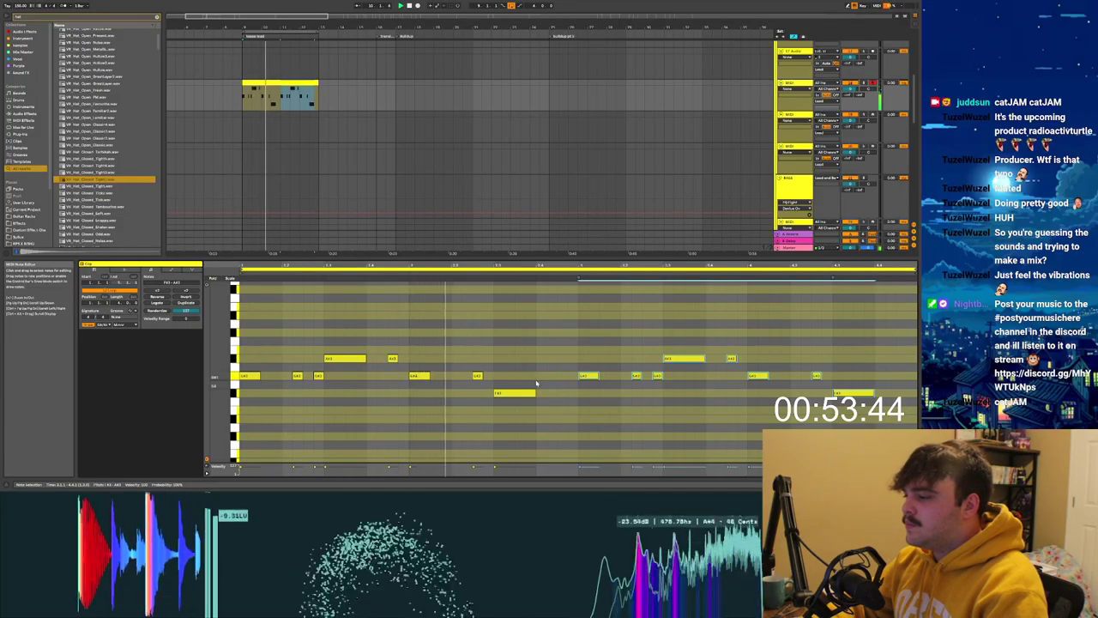
key("shift+Tab")
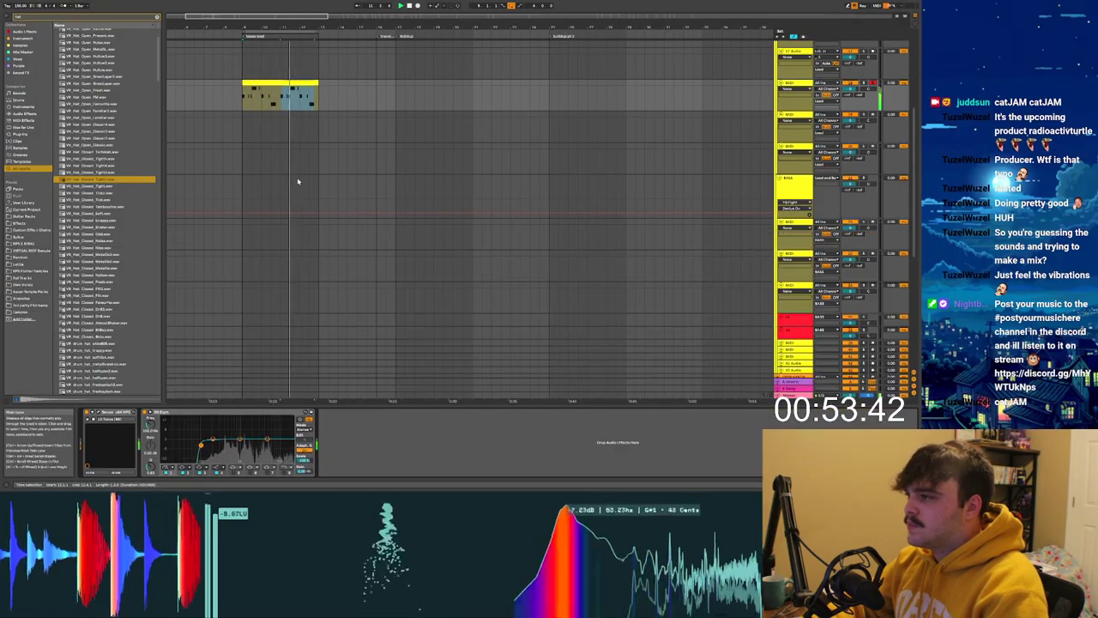
scroll(245, 211, "down", 6)
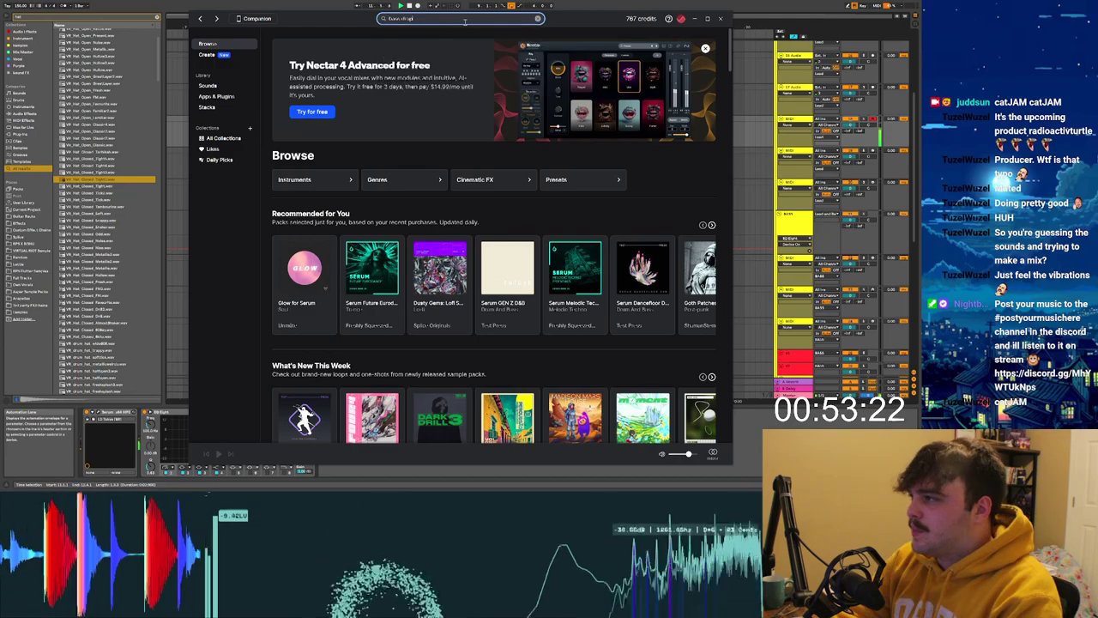
Step: Run a Splice sample search for 'bass drop'
left_click(464, 18)
type("bass drop")
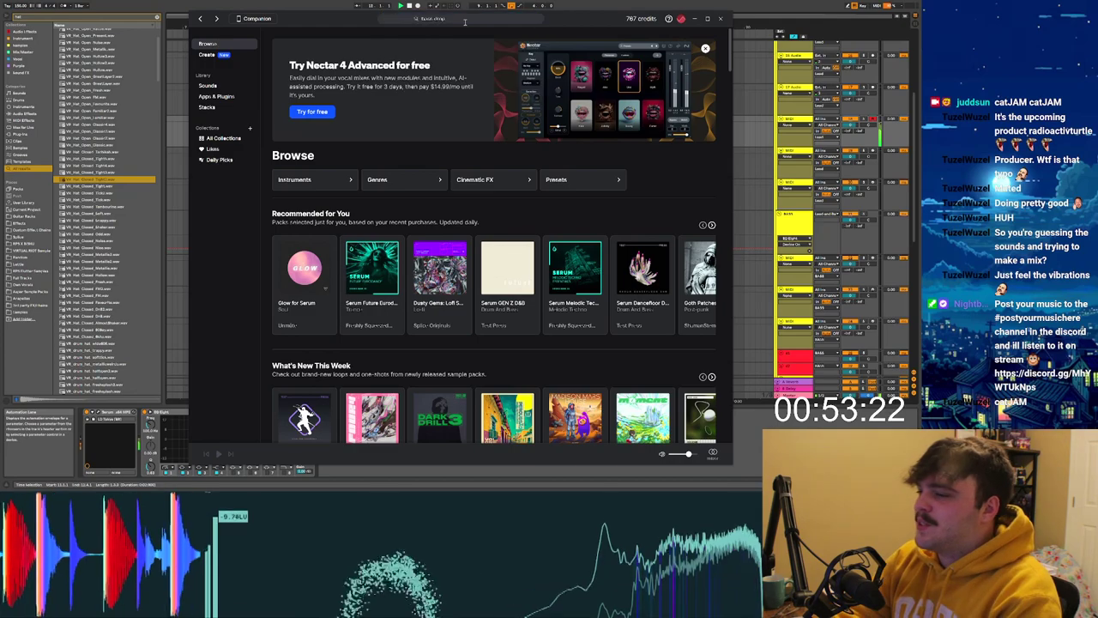
key("Return")
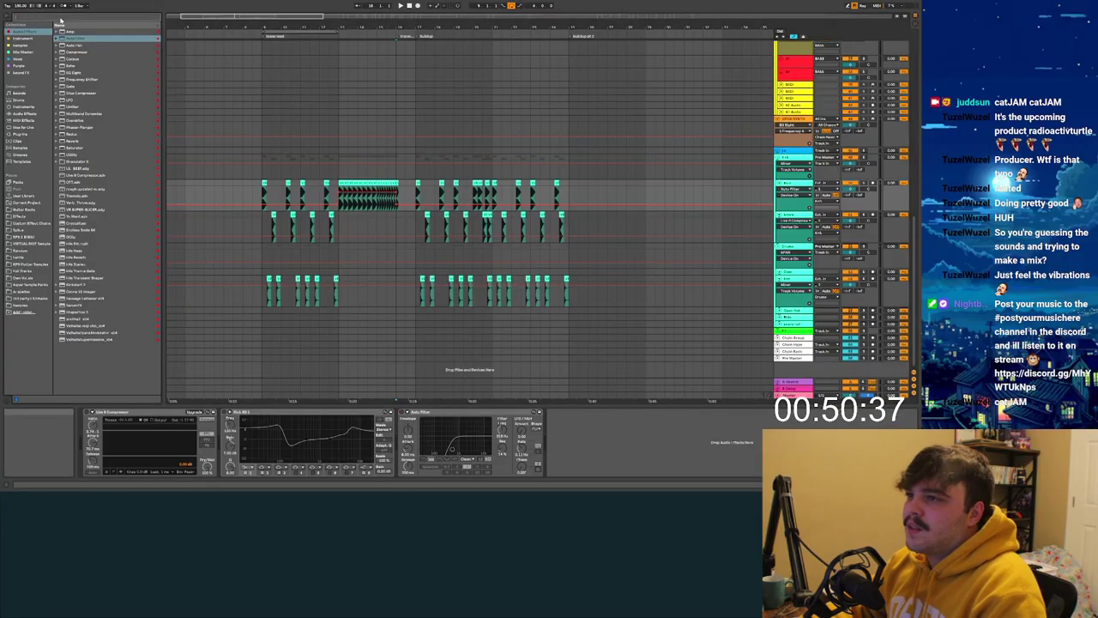
Step: Type 'are' into the browser, scroll the list, and switch to another library category
type("are roll")
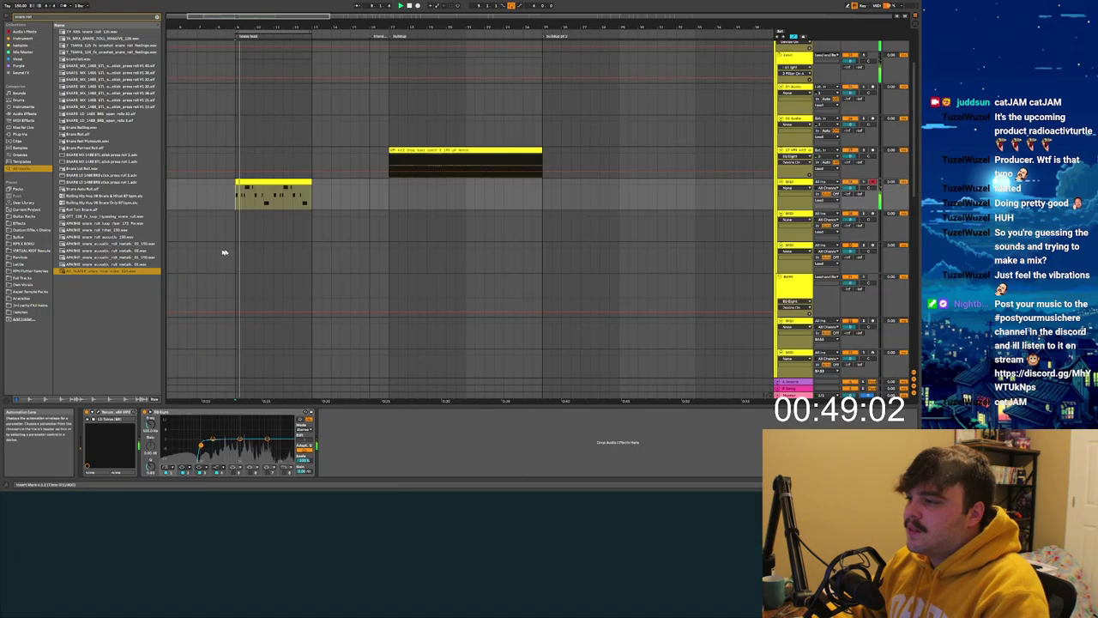
scroll(223, 248, "left", 3)
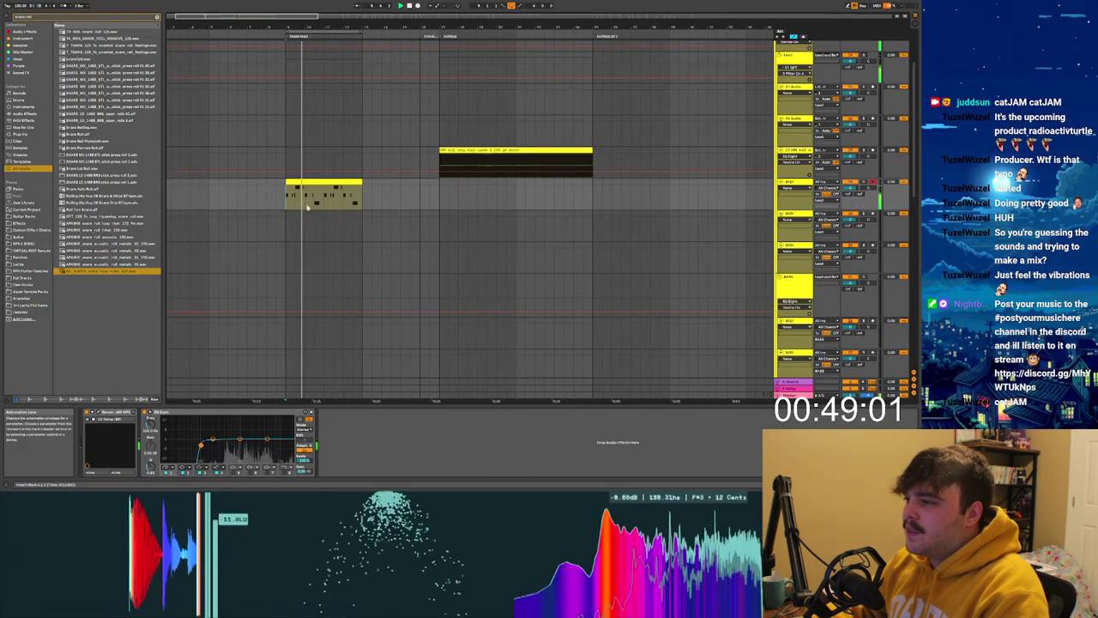
scroll(580, 254, "down", 2)
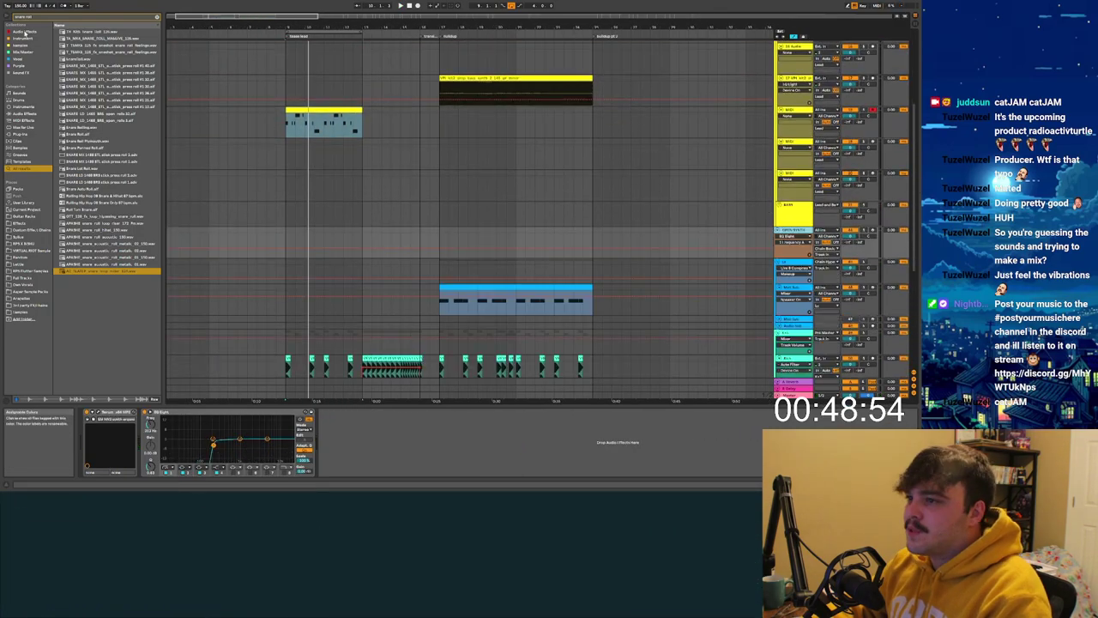
left_click(17, 39)
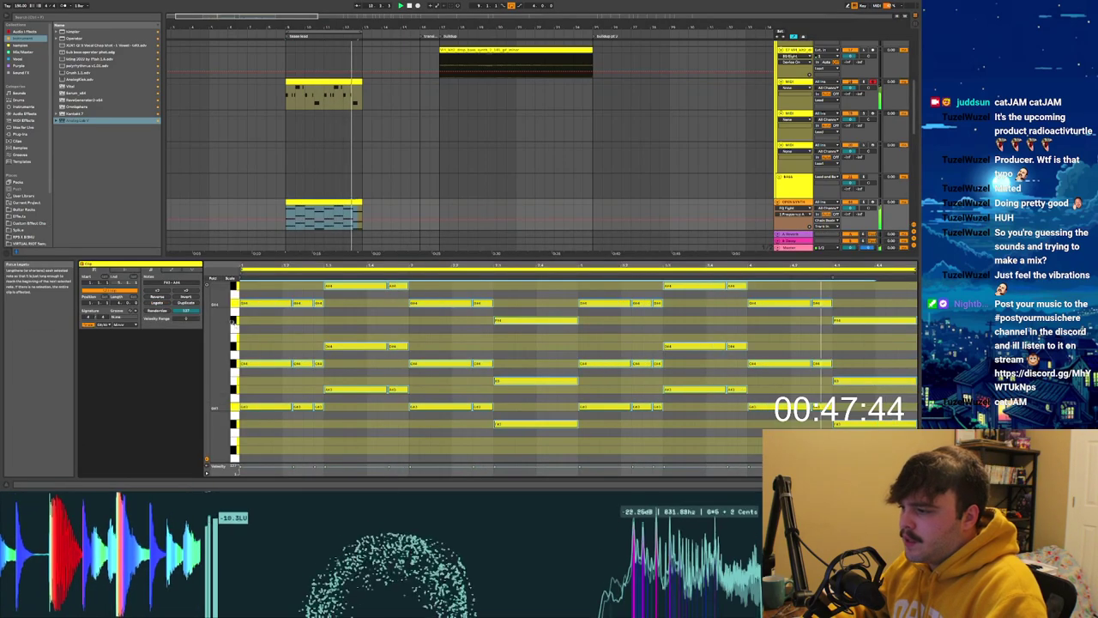
Step: Play back the arrangement, scroll through its tracks, and switch to the Session mixer view
key("Tab")
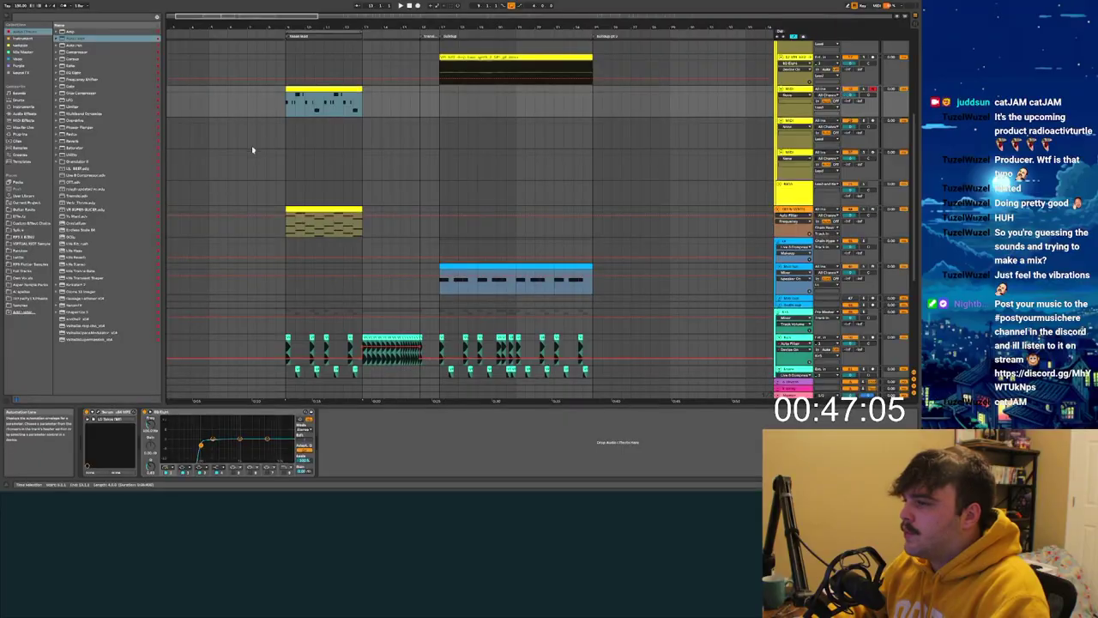
scroll(253, 150, "up", 3)
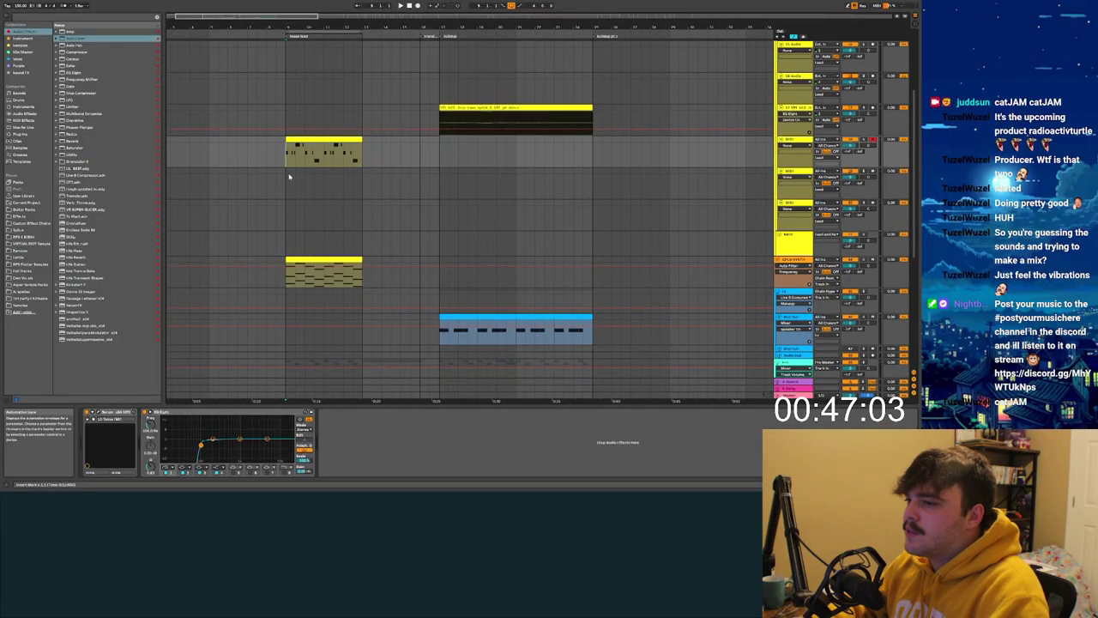
key("space")
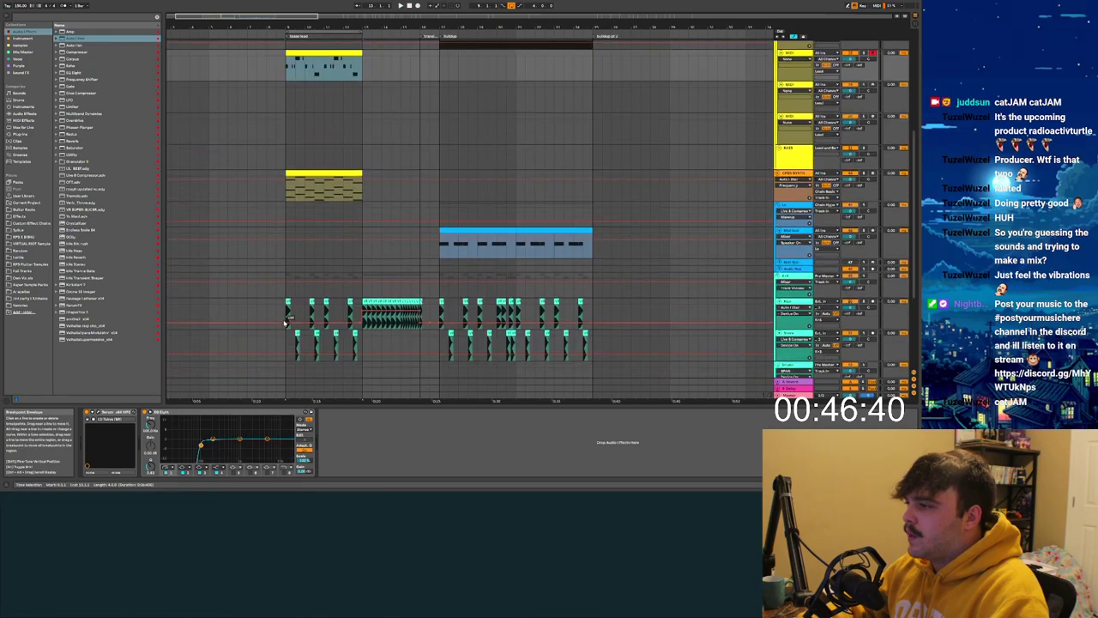
scroll(375, 172, "up", 2)
scroll(477, 273, "down", 2)
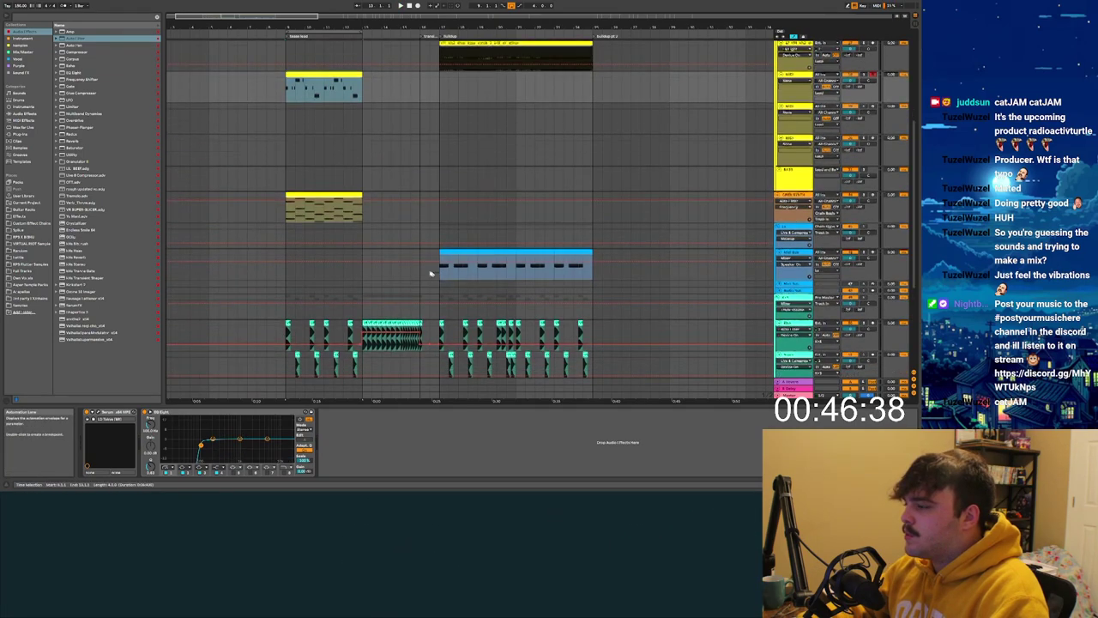
scroll(329, 276, "down", 4)
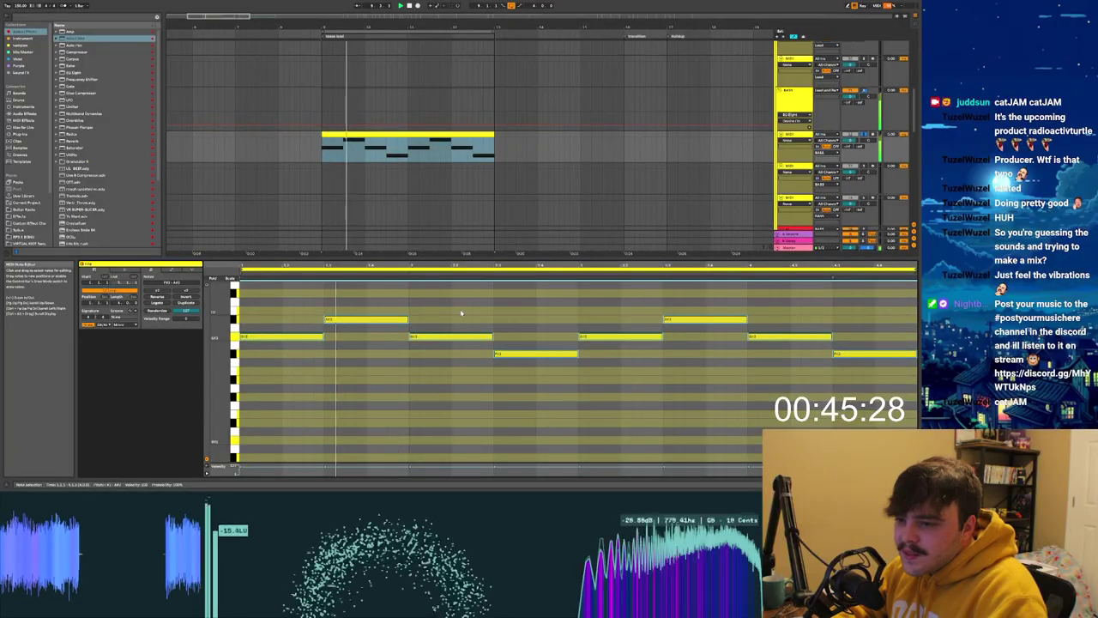
key("Tab")
Step: Return to the Arrangement view and zoom (Z) to fit the selected clip
key("shift+Tab")
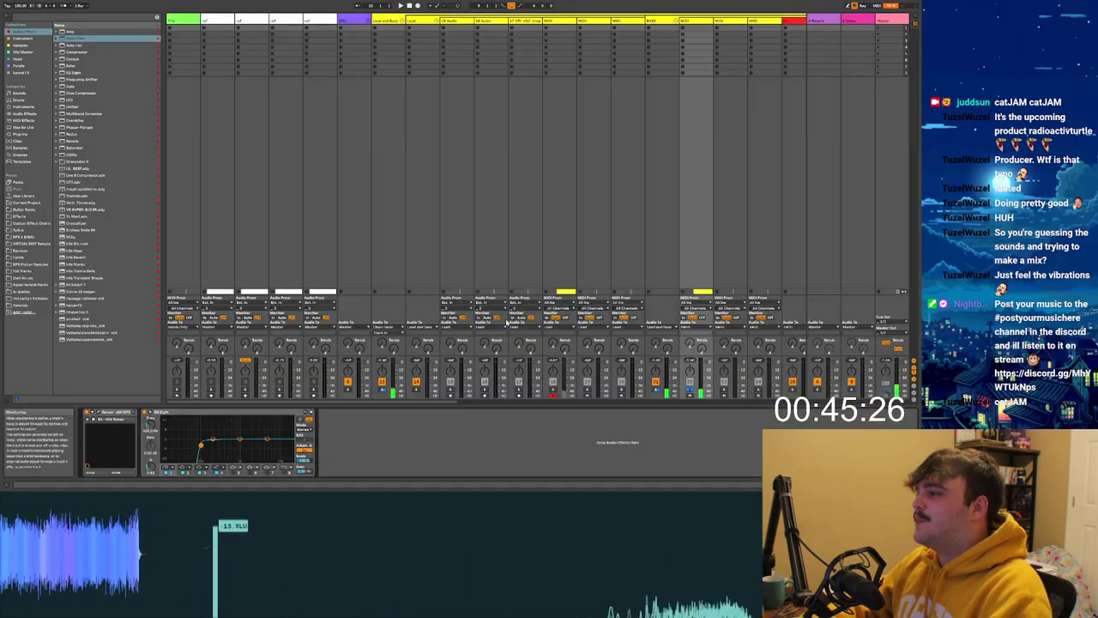
key("Tab")
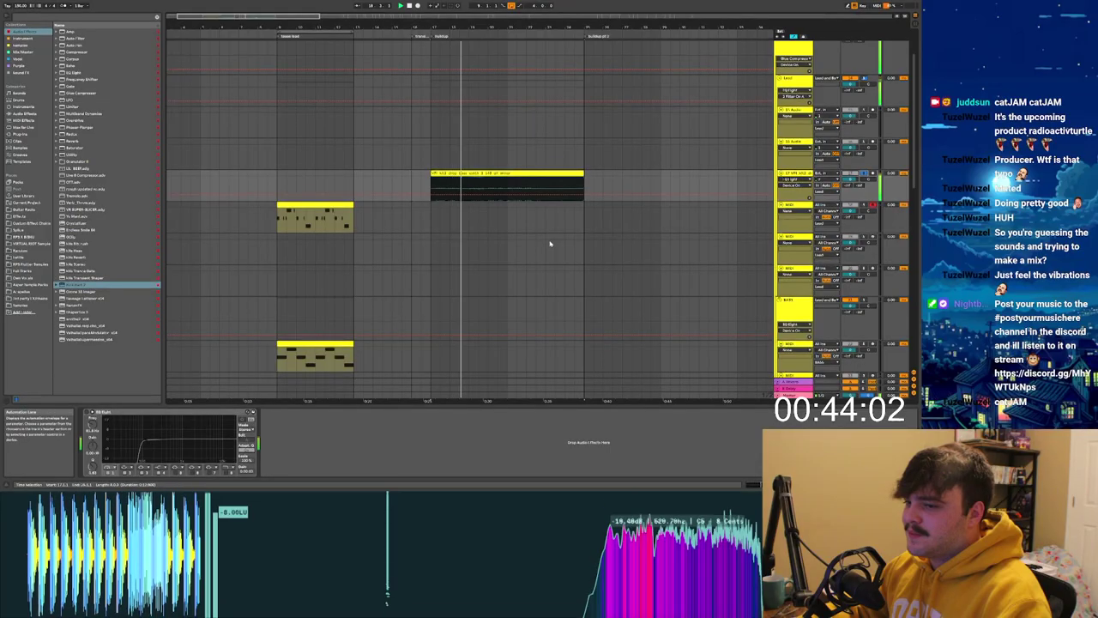
key("z")
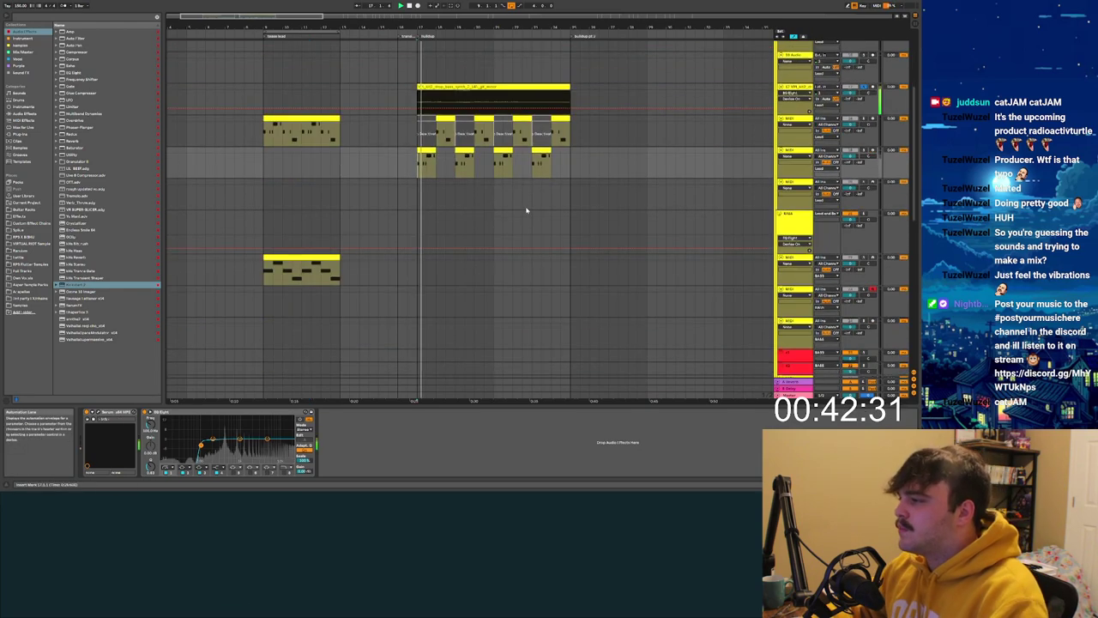
Step: Play the buildup, undo the stray F#3 note edit, and replay to check the notes
key("space")
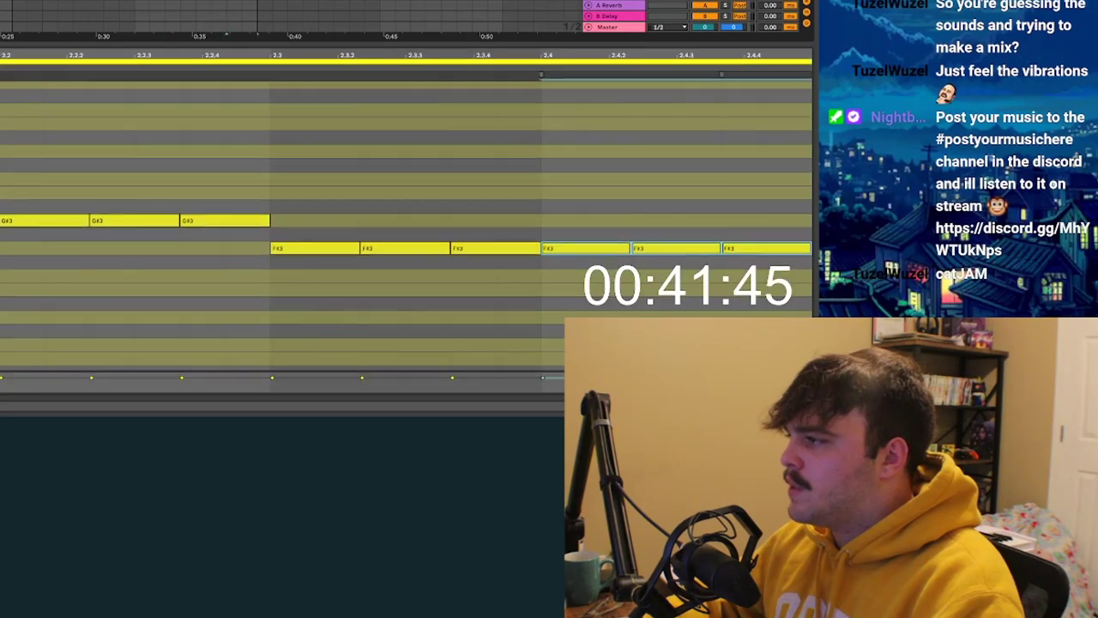
key("ctrl+z")
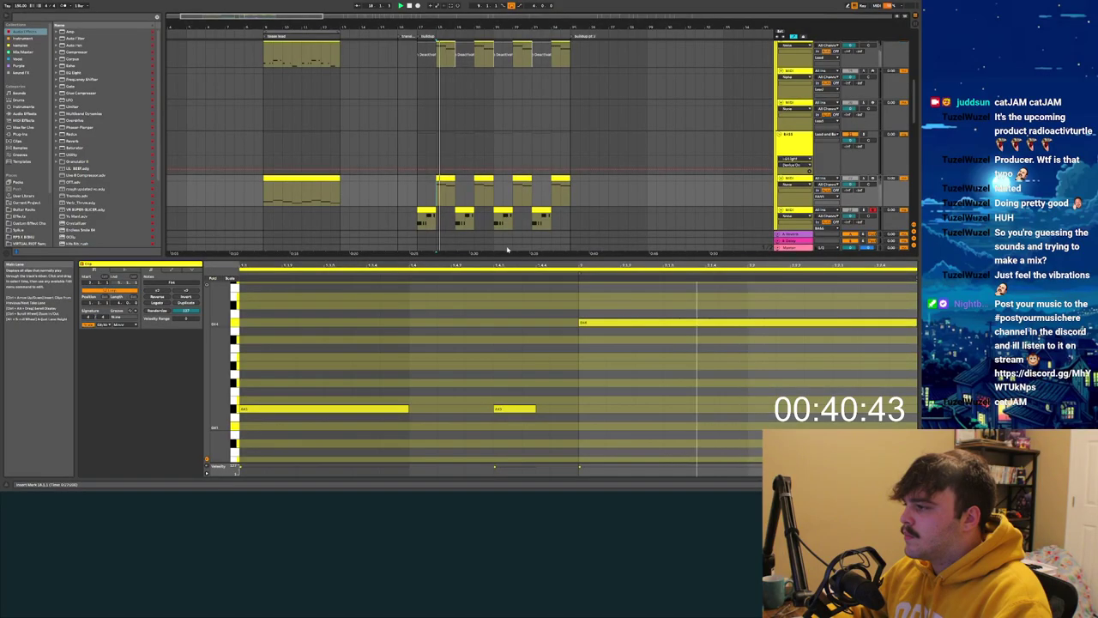
key("space")
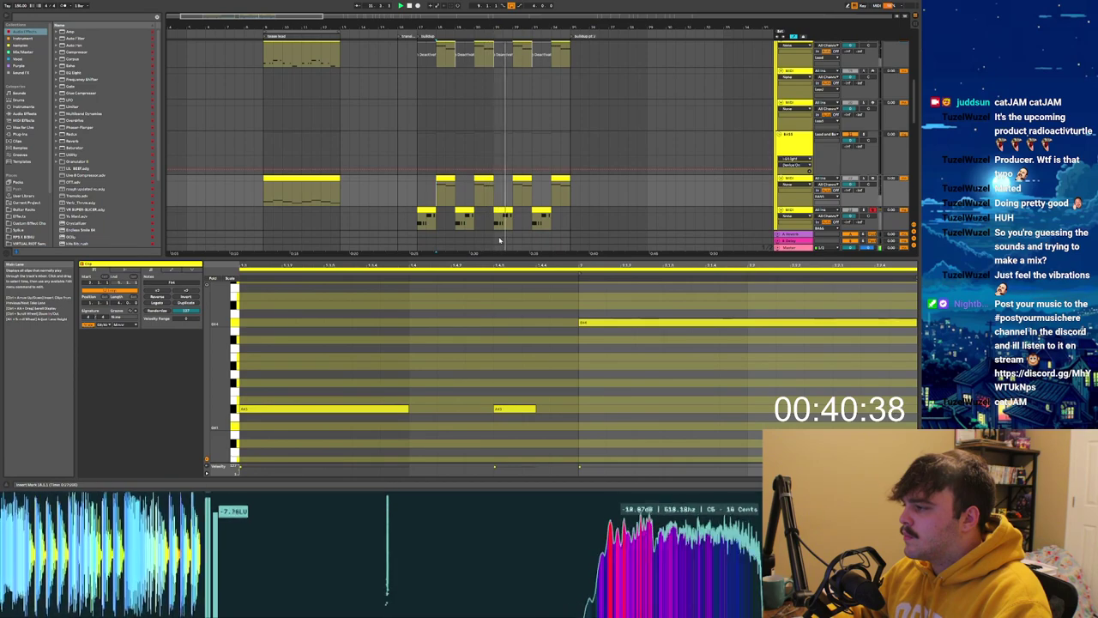
Step: Close the note editor, download the 4-bar riser from Splice for one credit, and unfold the group
left_click(500, 240)
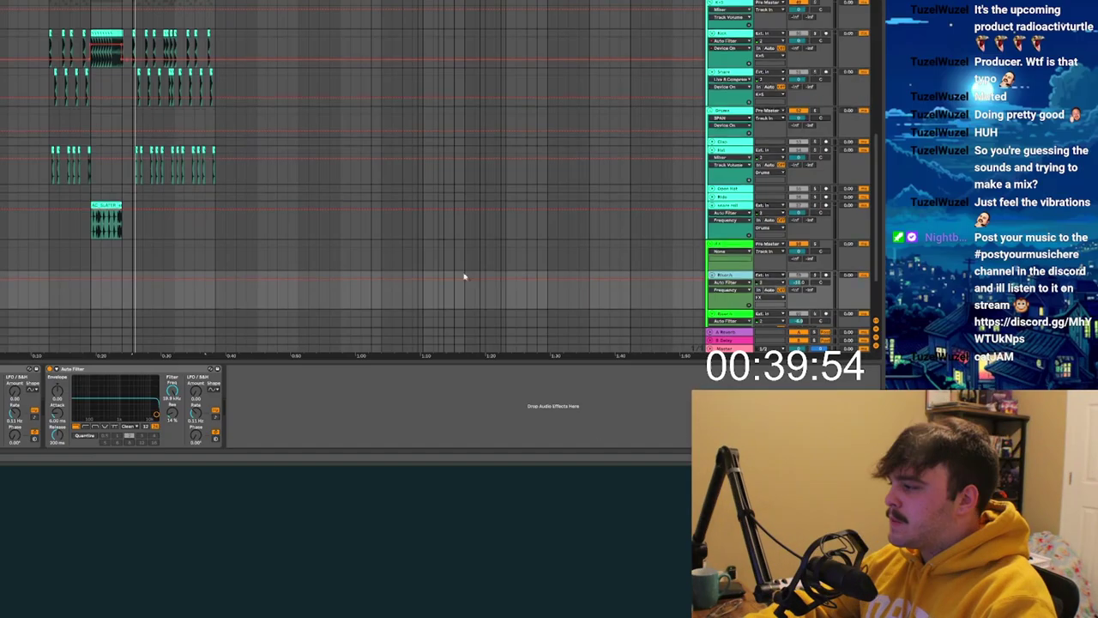
scroll(459, 277, "down", 5)
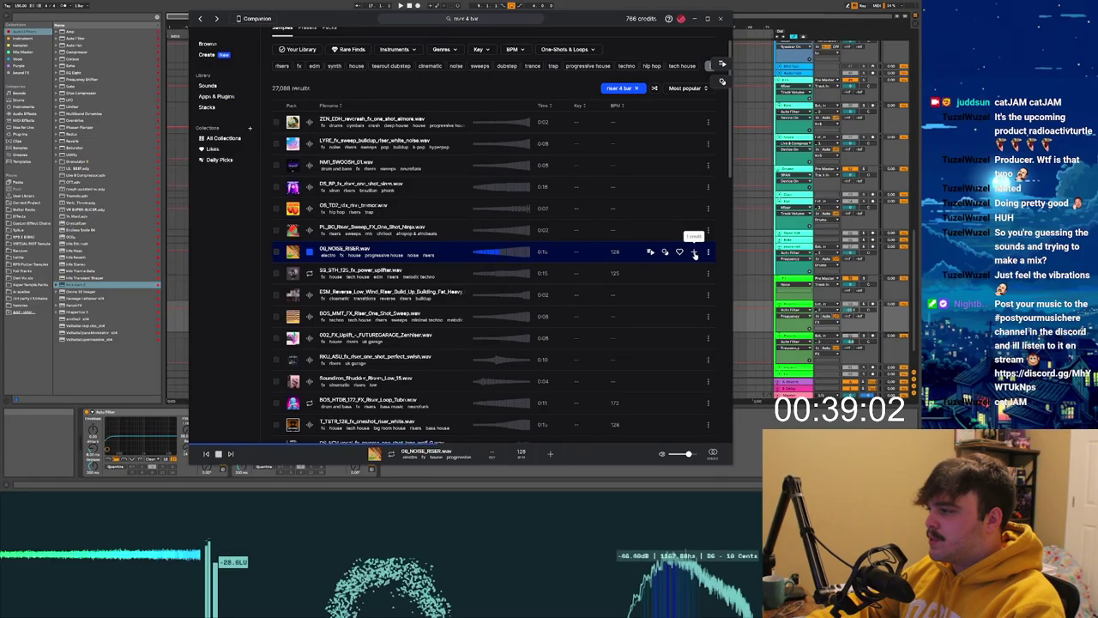
left_click(695, 252)
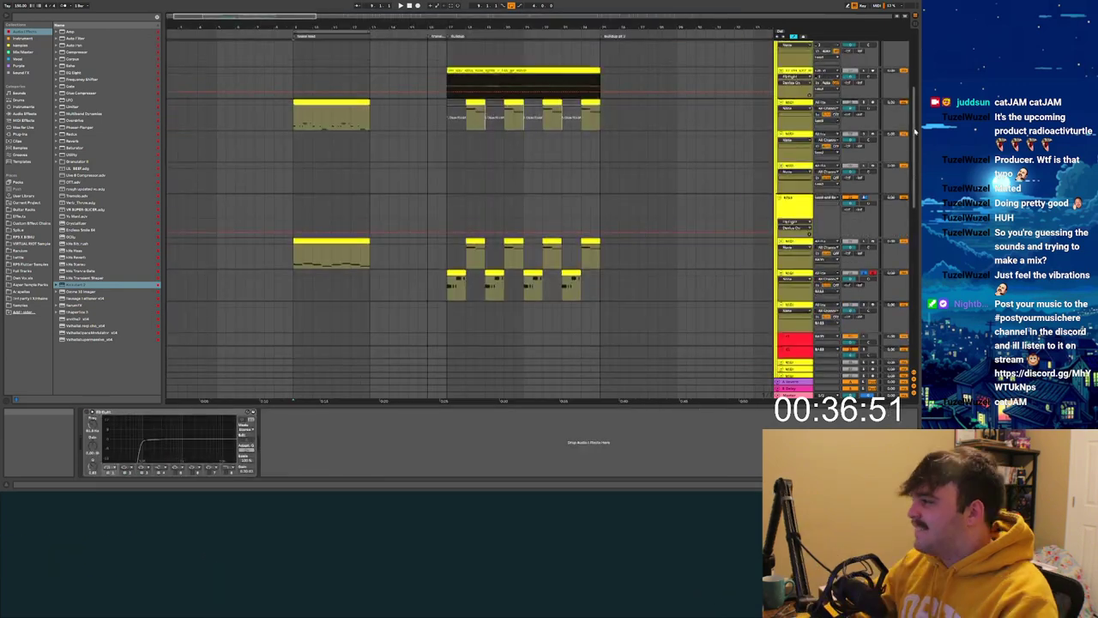
scroll(883, 254, "down", 10)
scroll(883, 254, "up", 15)
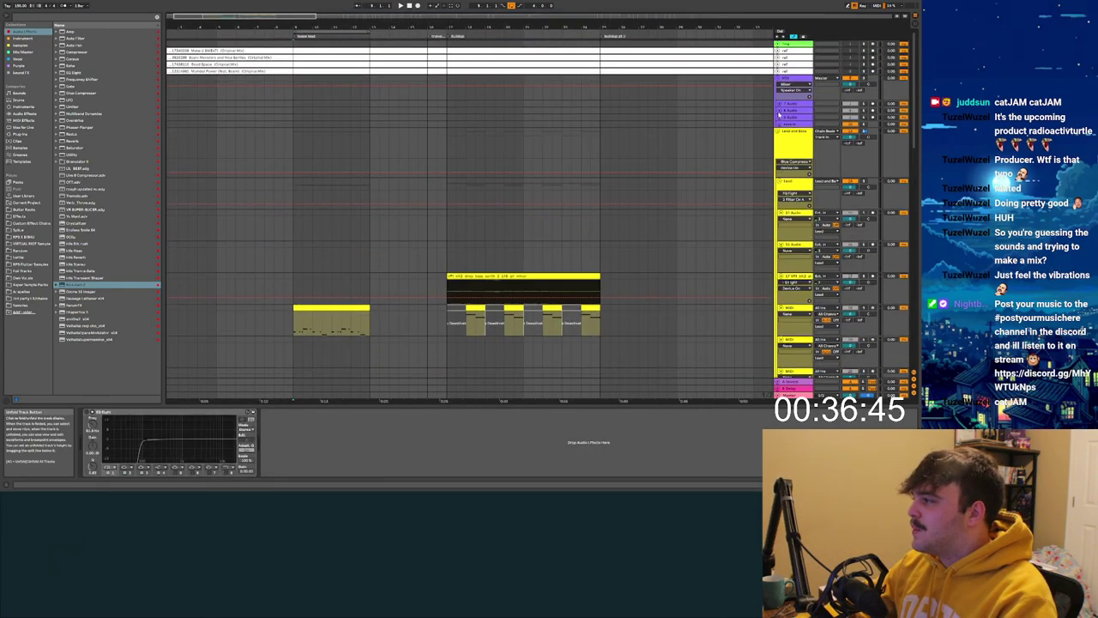
left_click(780, 116)
Step: Select the vocal track to view its effects and choose another audio effect from the browser
left_click(796, 122)
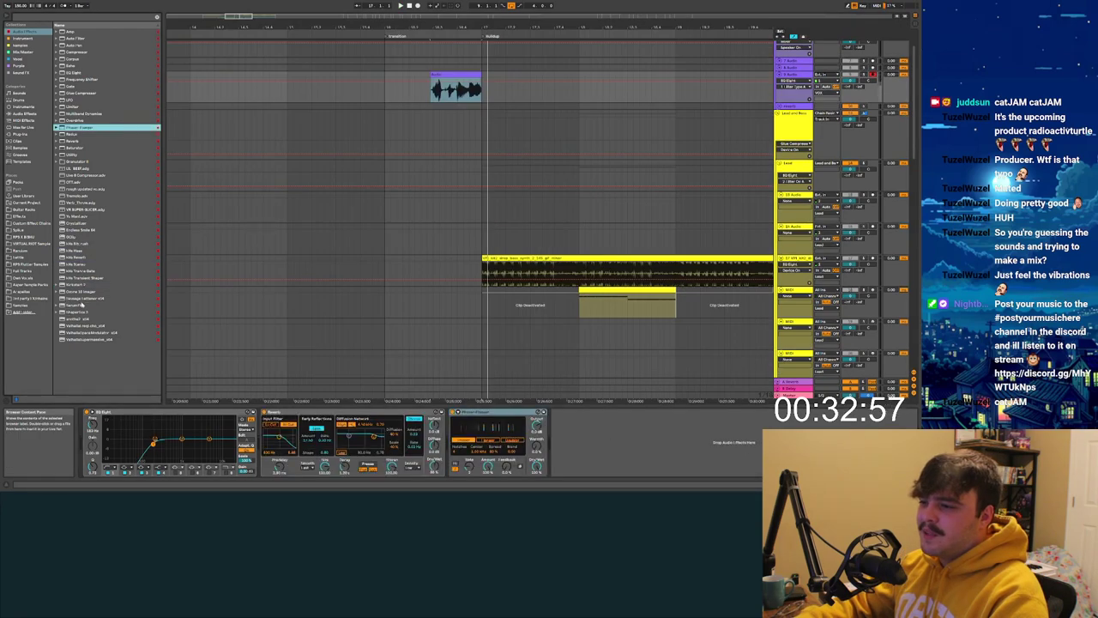
left_click(82, 300)
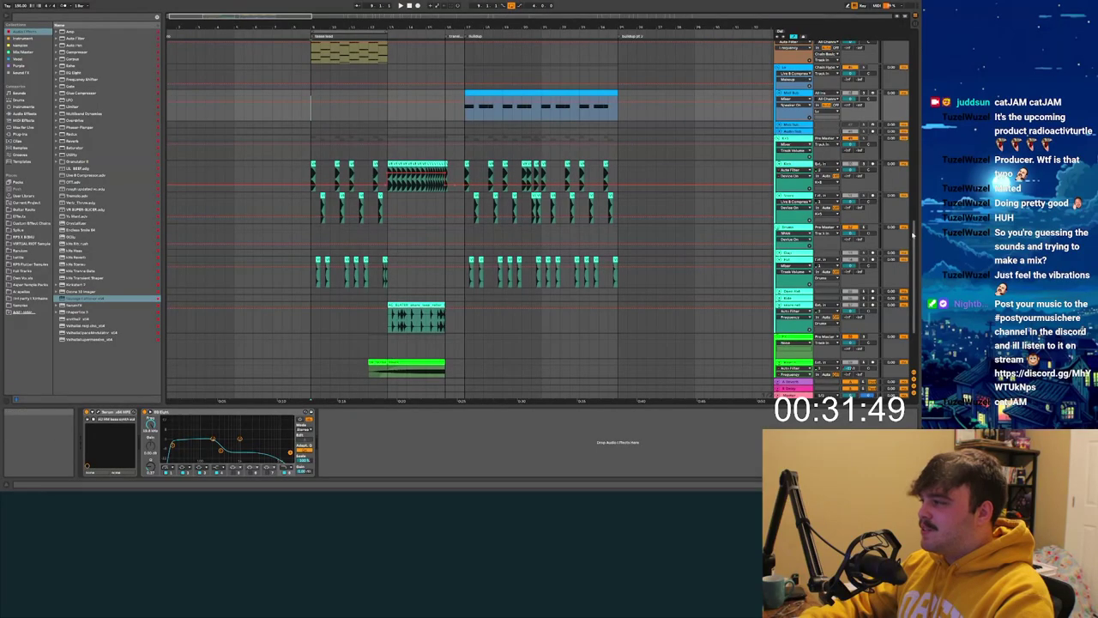
scroll(913, 231, "down", 5)
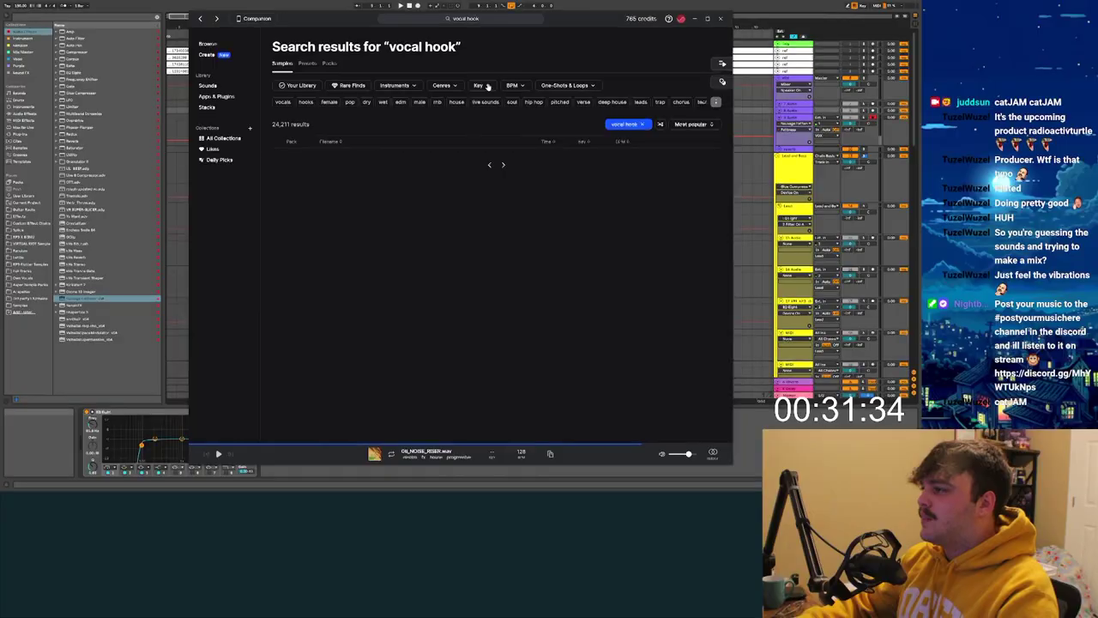
Step: Filter the Splice results by key and preview FPV_Toxic_Friend_G#m_145_Verse2_Dry.wav
left_click(480, 85)
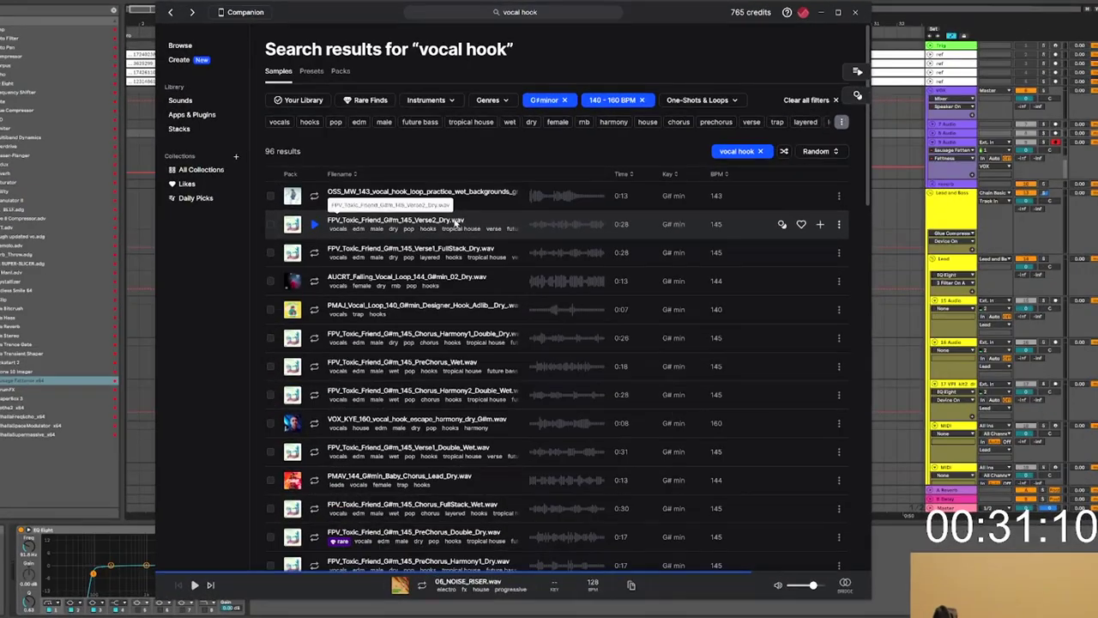
left_click(456, 221)
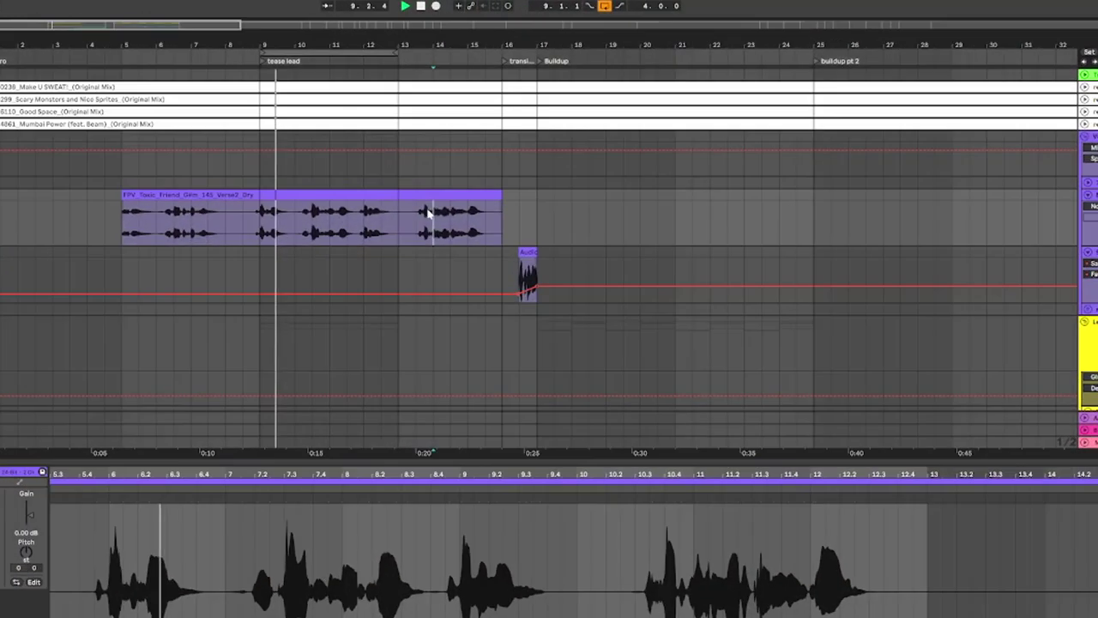
Step: Scroll the arrangement, open the SPAN spectrum analyser, and move its window off the clips
scroll(437, 217, "up", 5)
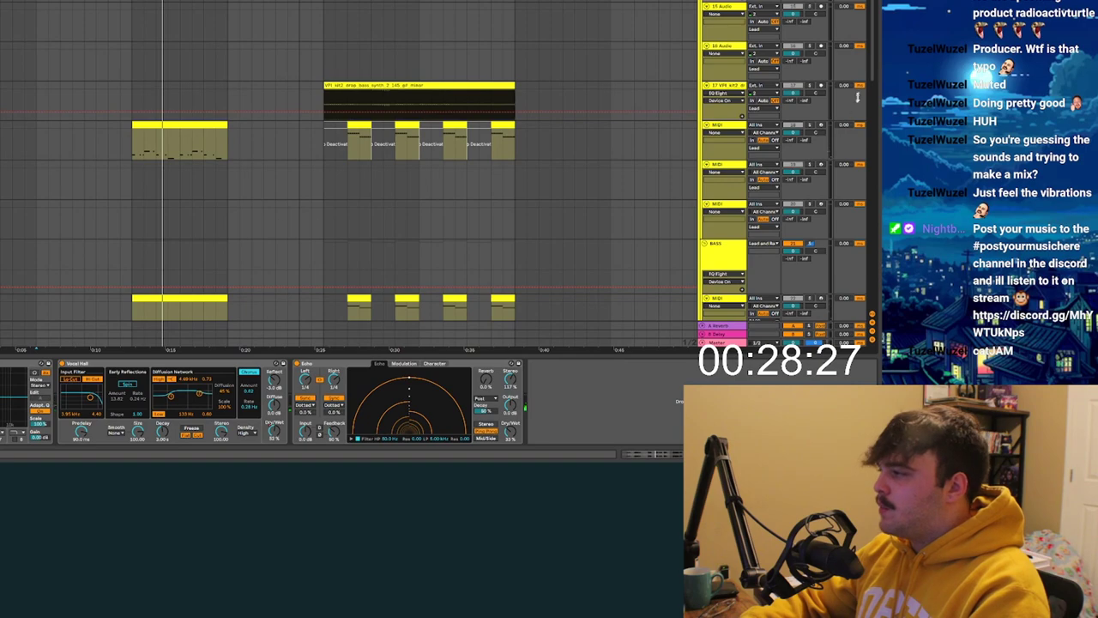
scroll(856, 96, "down", 2)
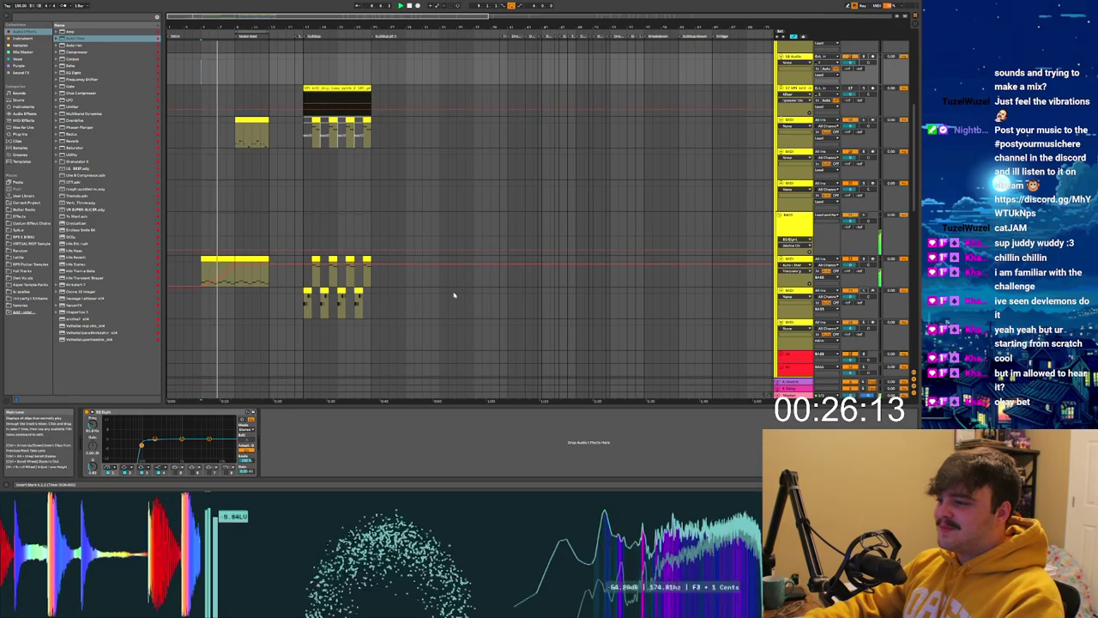
scroll(454, 295, "up", 1)
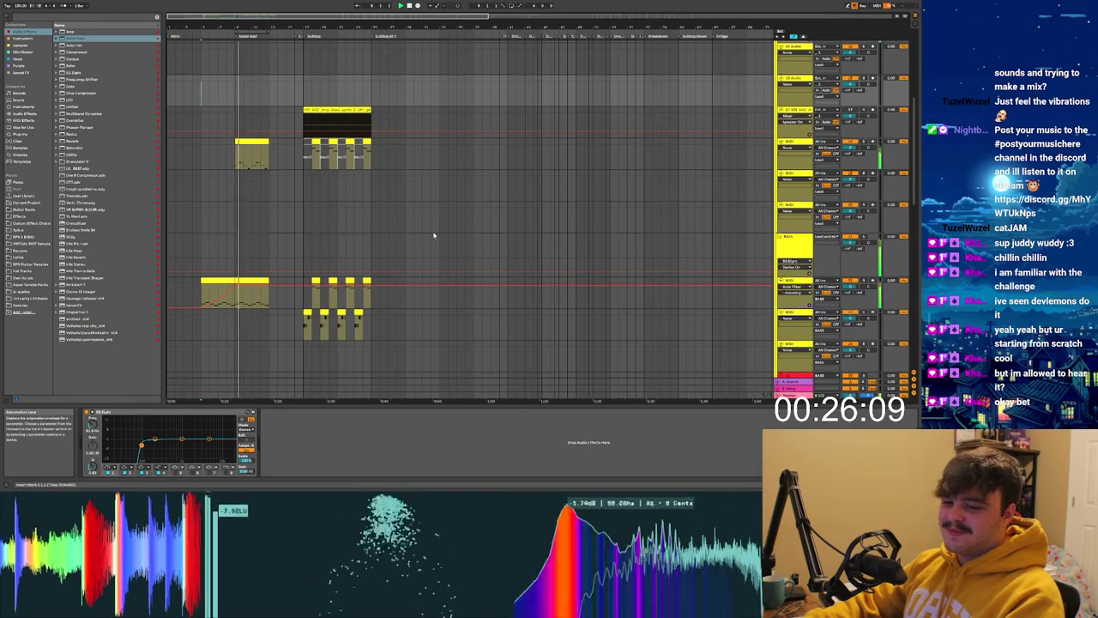
scroll(433, 235, "up", 1)
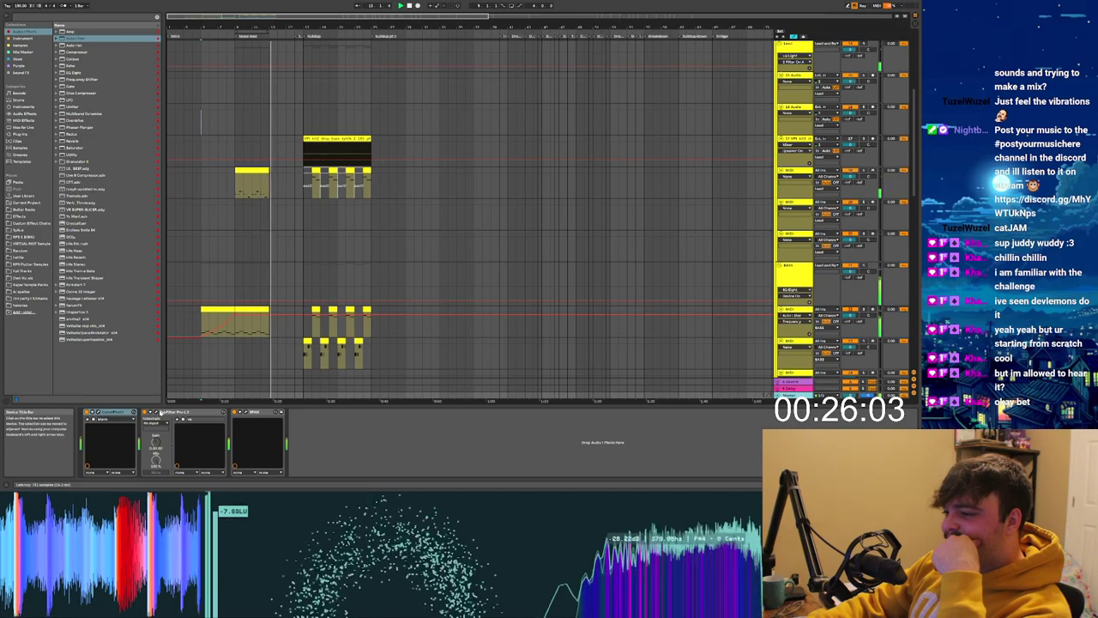
left_click(246, 414)
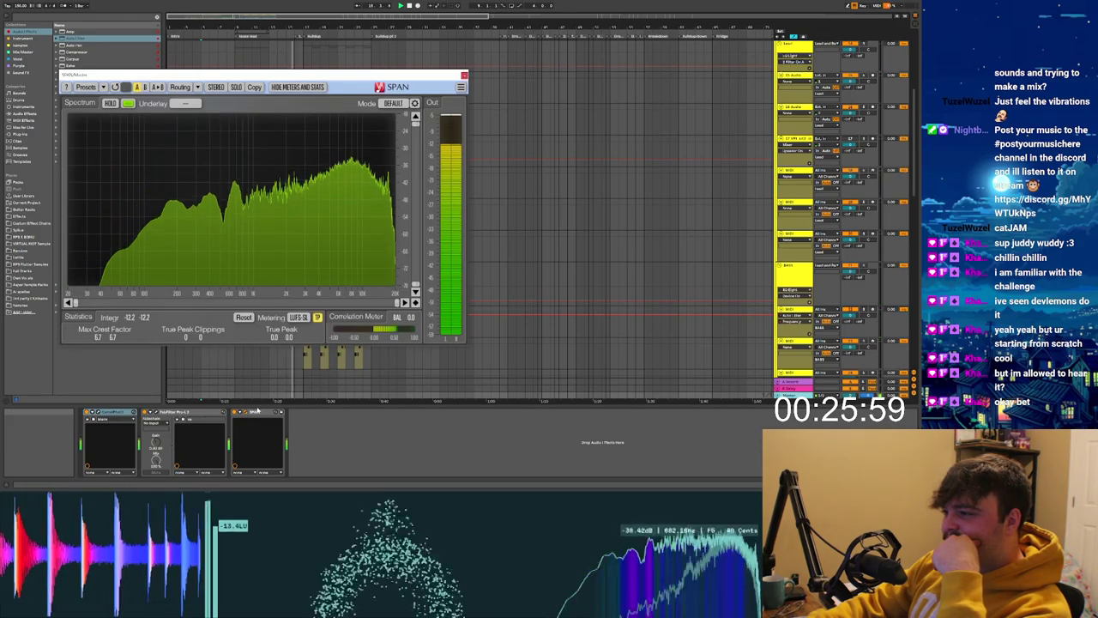
left_click_drag(258, 78, 664, 184)
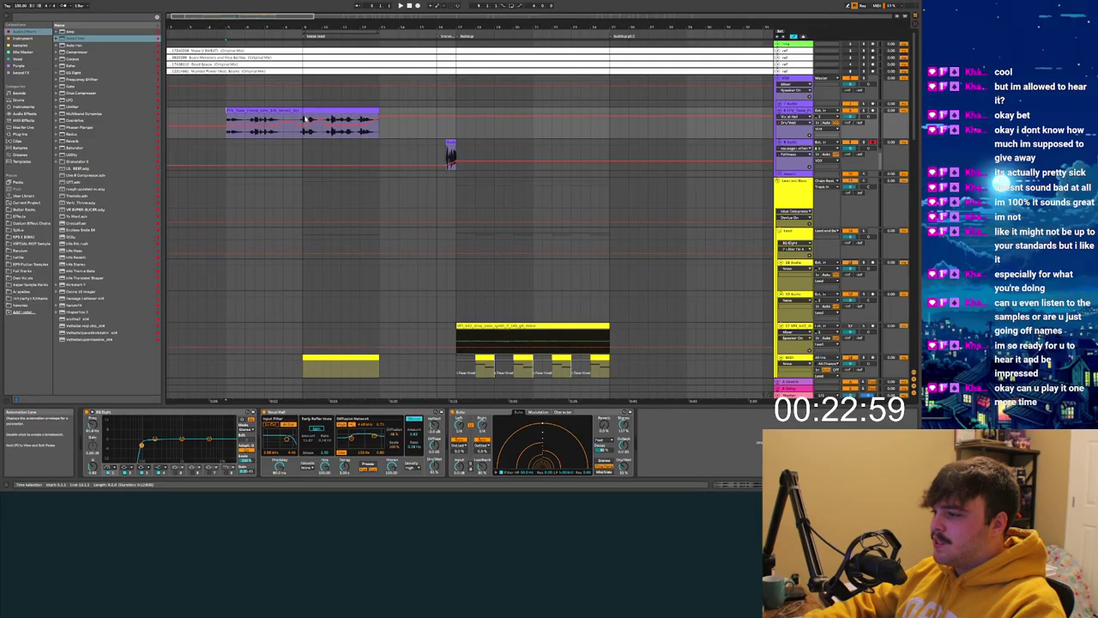
Step: Review the vocal hook search in Splice, then select the empty Serum track to show Serum and EQ Eight
scroll(326, 258, "down", 3)
scroll(289, 326, "up", 2)
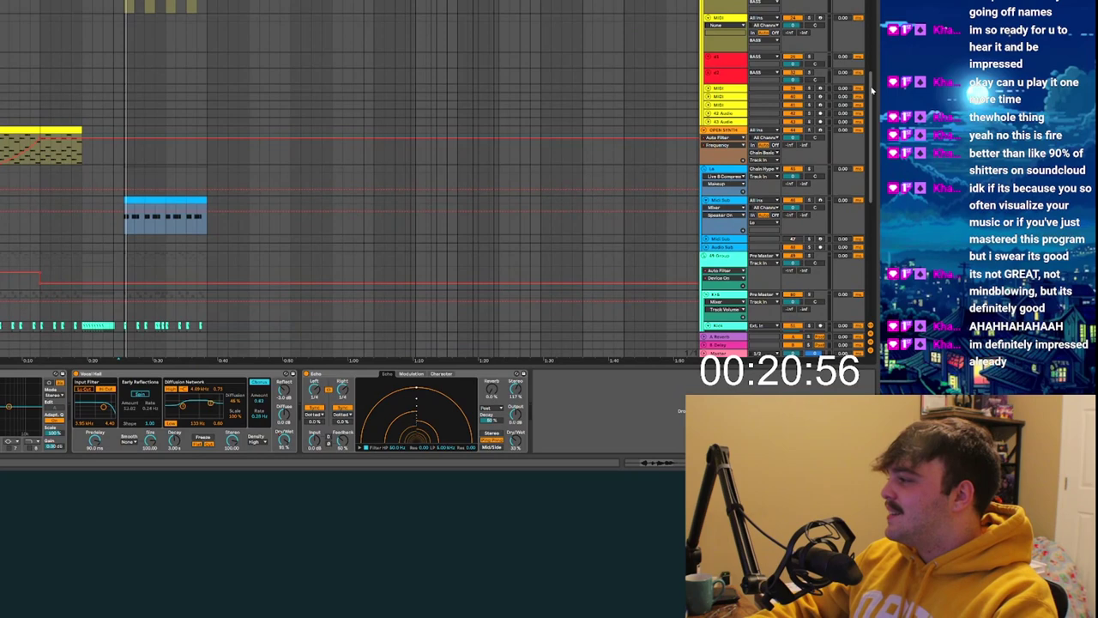
scroll(887, 288, "down", 5)
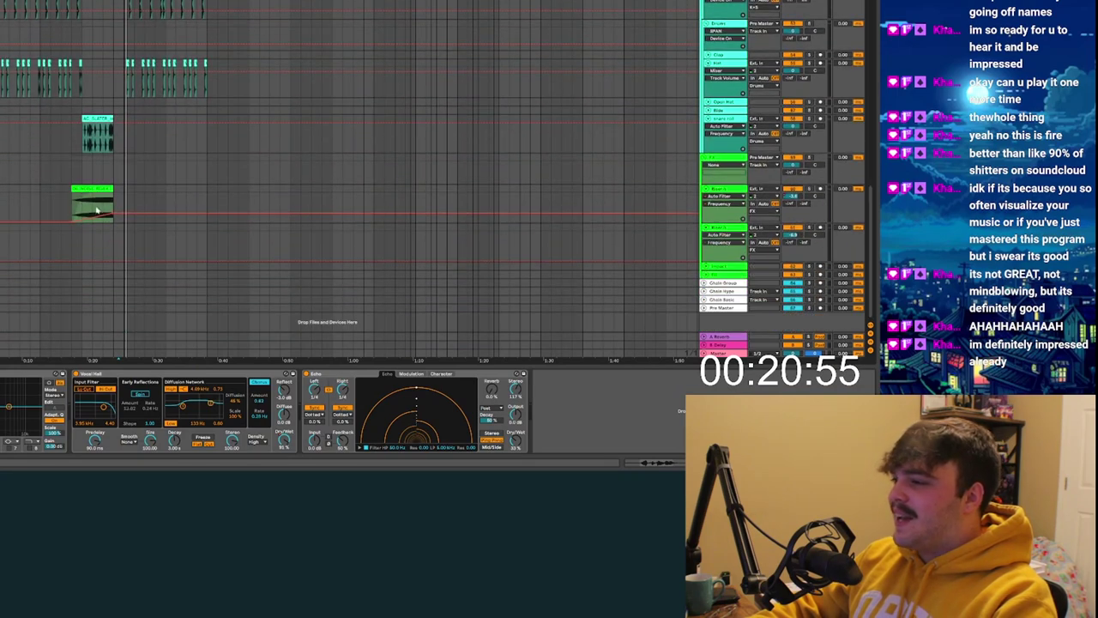
scroll(93, 215, "up", 3)
scroll(238, 266, "up", 3)
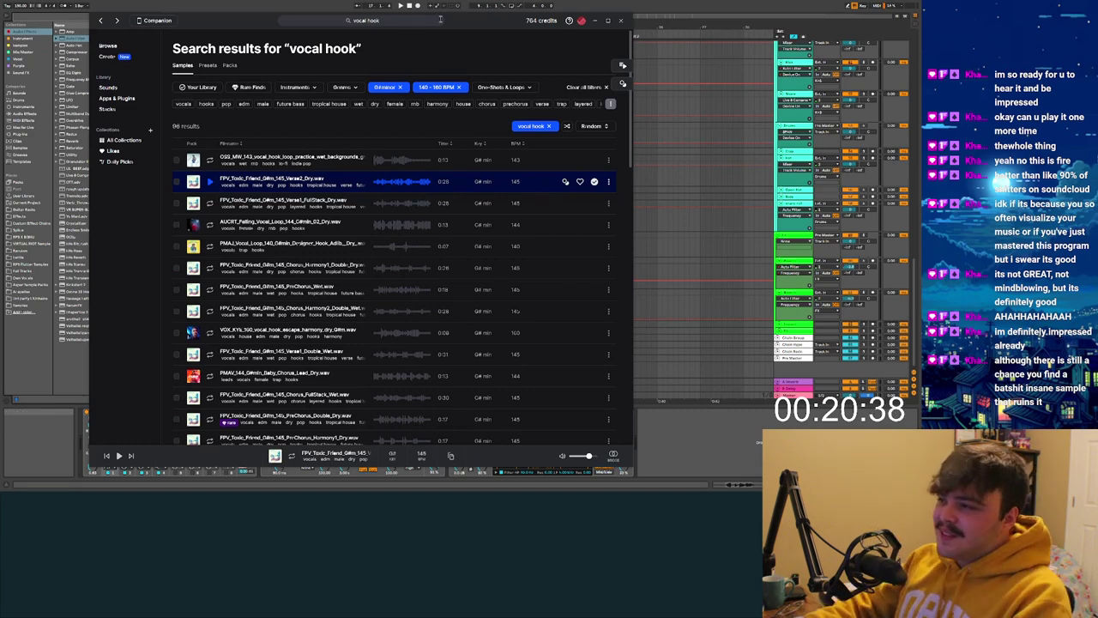
left_click(398, 20)
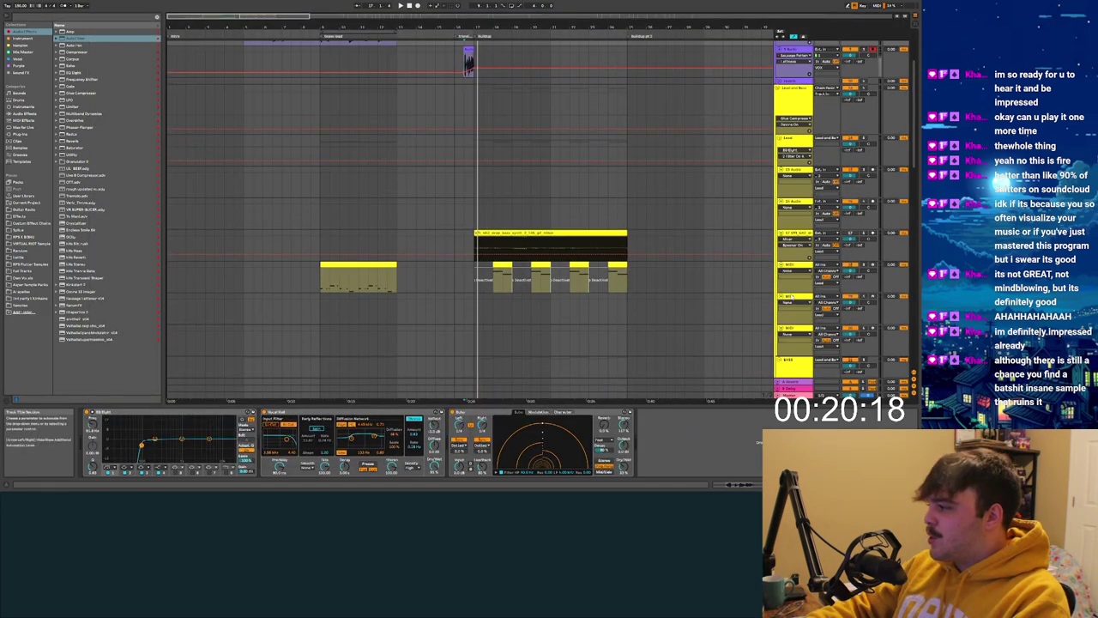
left_click(500, 319)
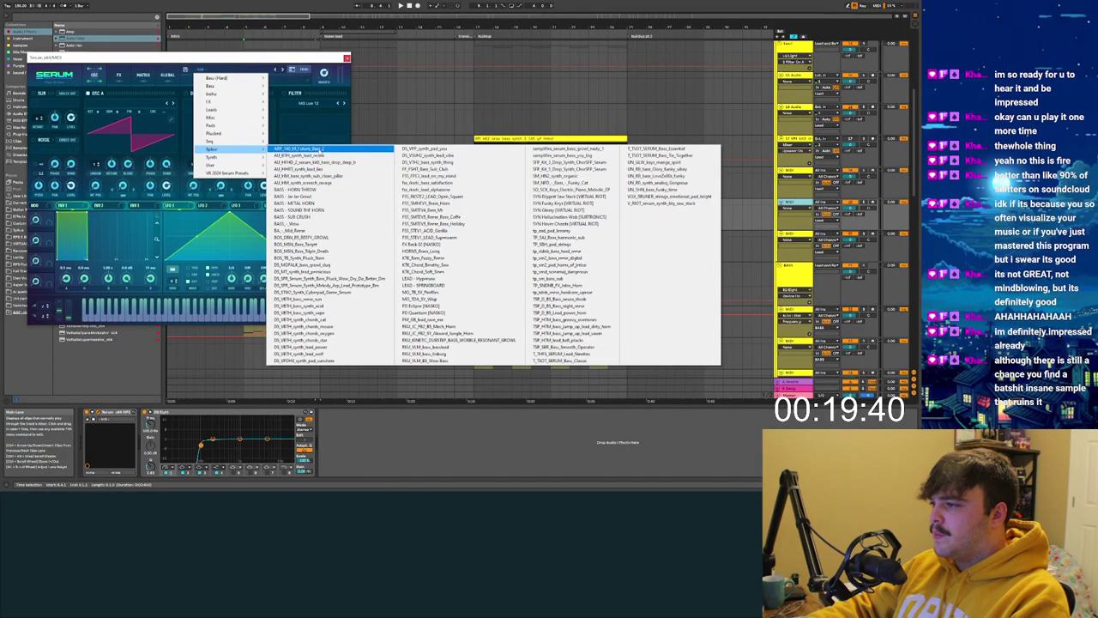
Step: Load the ARP_140_M_Future_Bass_2 arpeggio preset into Serum and close the synth window
left_click(292, 70)
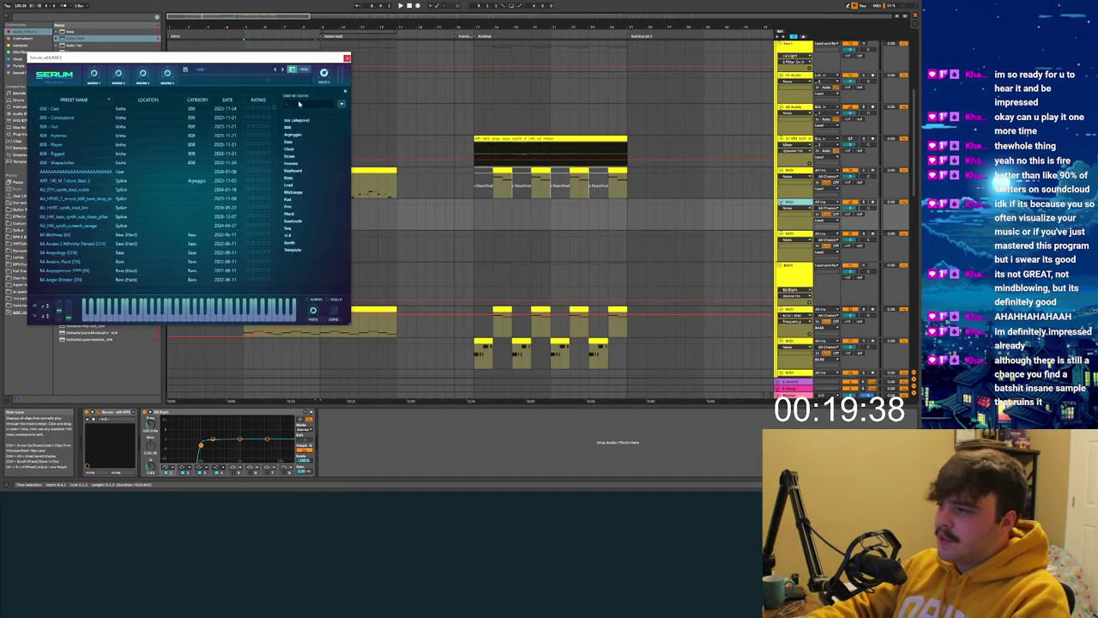
left_click(295, 135)
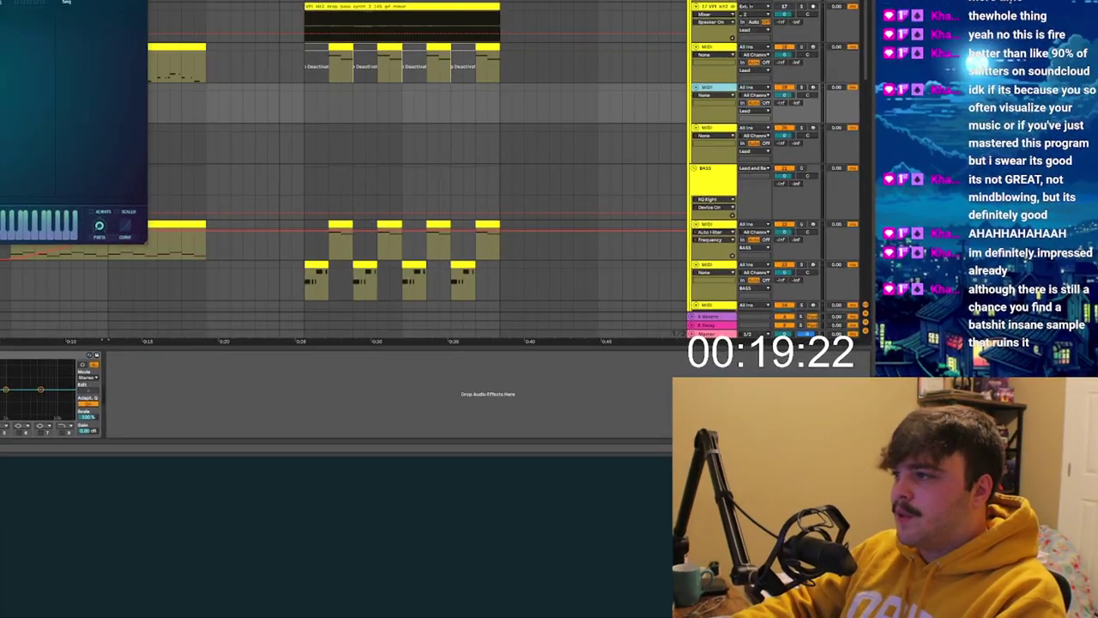
left_click(160, 92)
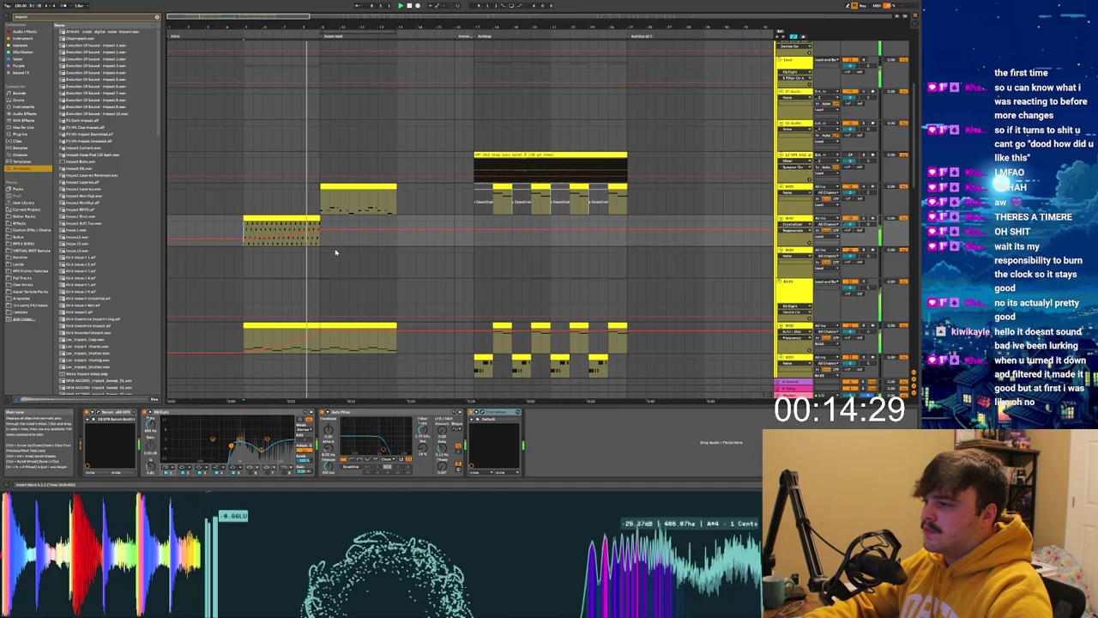
Step: Scroll the arrangement down to the drum and percussion tracks
scroll(339, 256, "down", 1)
scroll(339, 256, "down", 1)
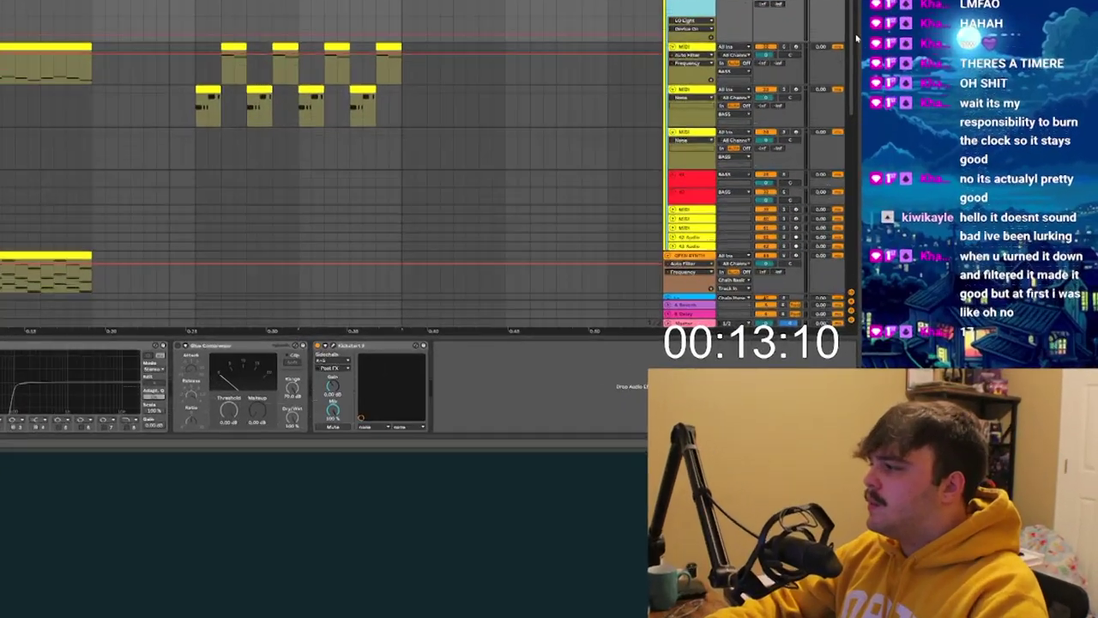
scroll(787, 189, "down", 1)
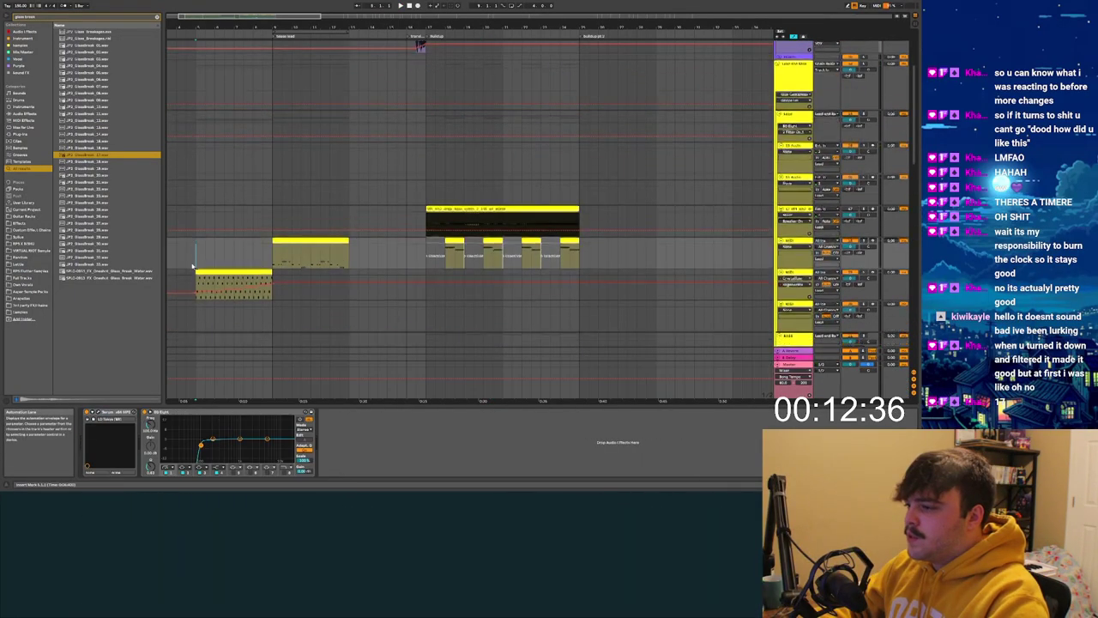
Step: Open the chord clip's notes in the MIDI editor to inspect them
scroll(245, 264, "down", 3)
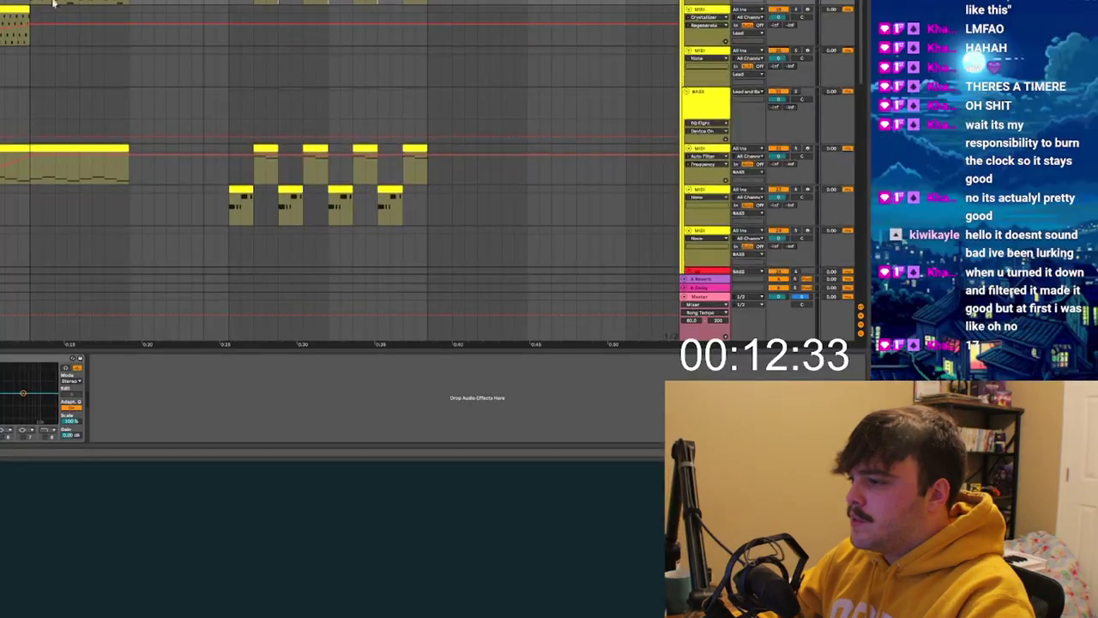
scroll(715, 297, "down", 5)
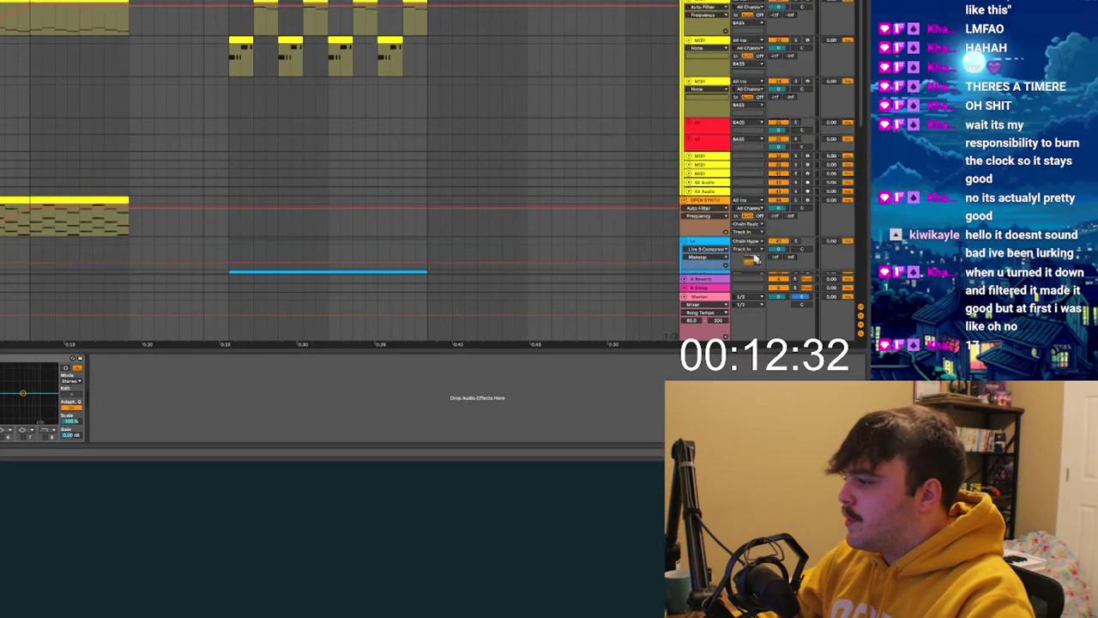
scroll(753, 257, "down", 2)
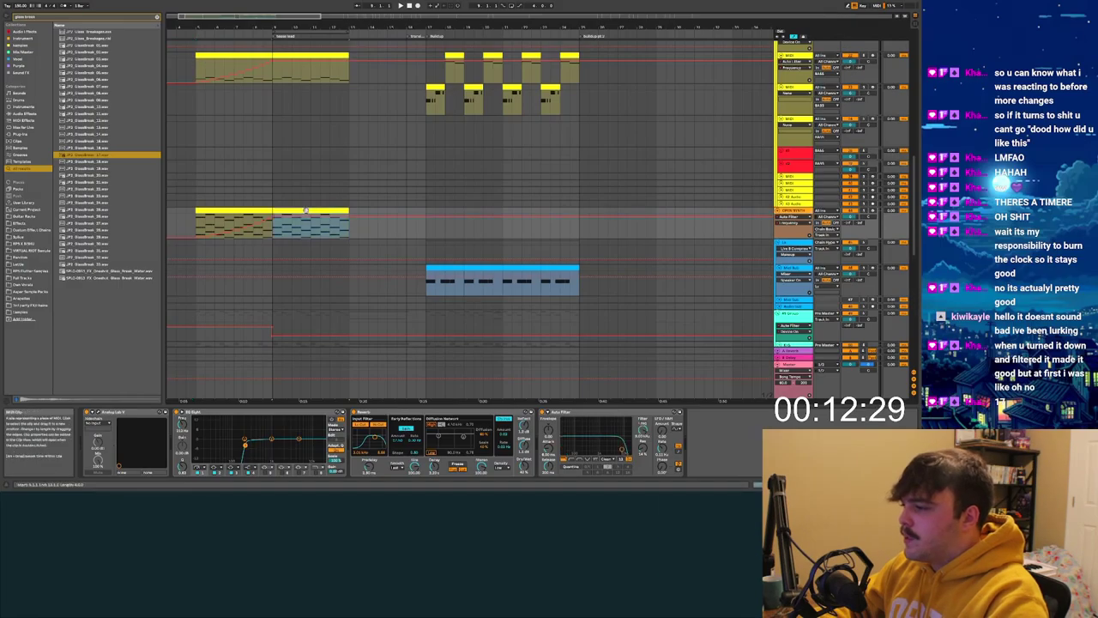
double_click(305, 210)
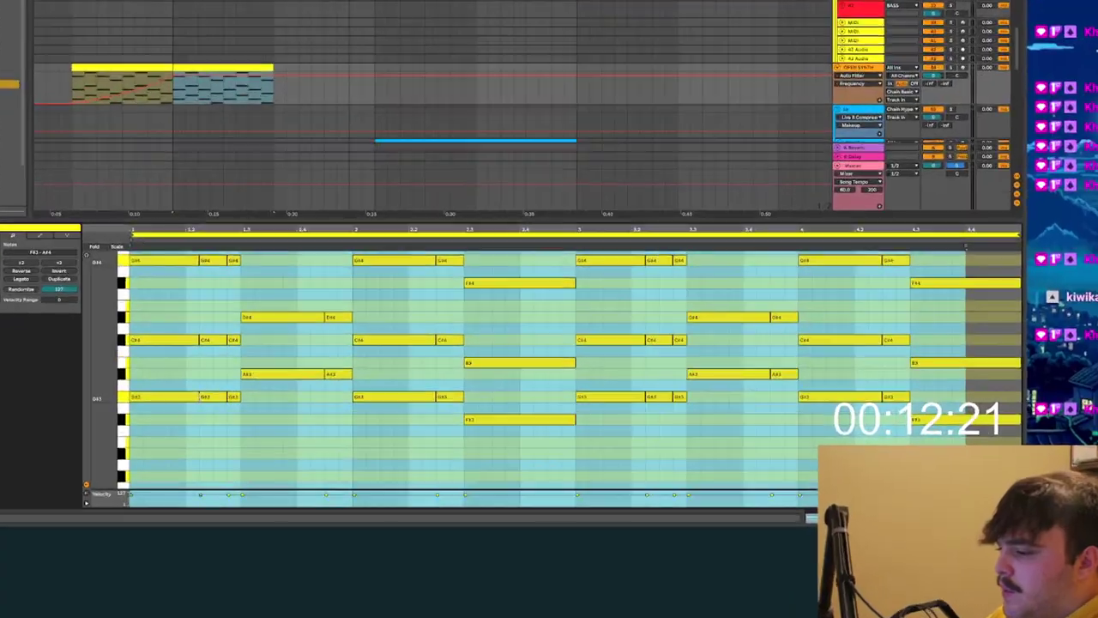
scroll(554, 369, "up", 2)
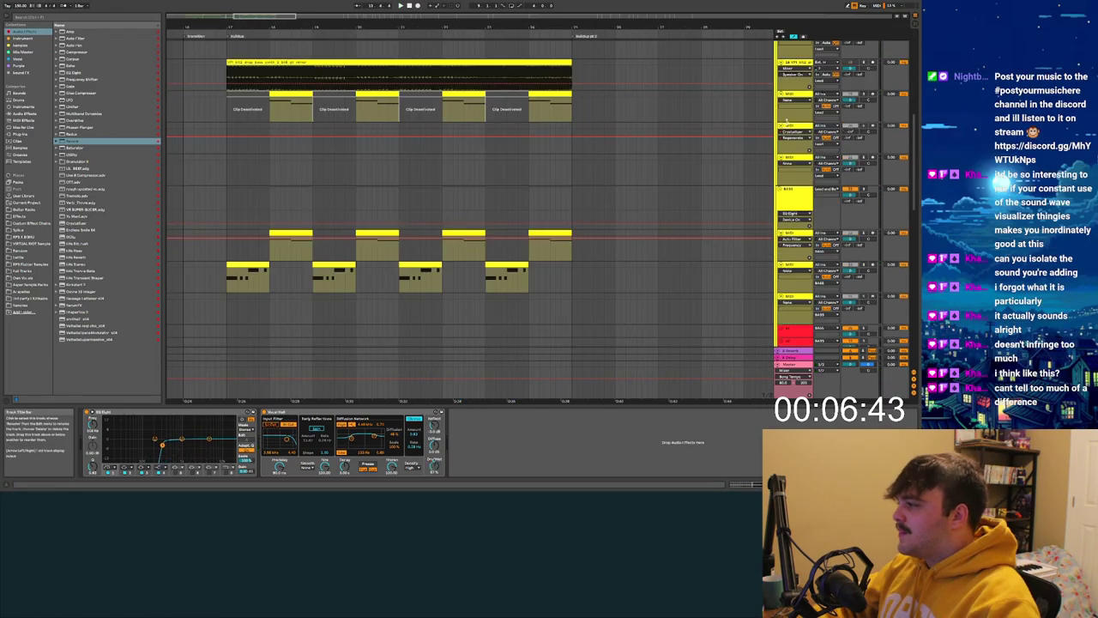
Step: Select the vocal hook track, refine the Splice search and download SPLC-0369_FX_Oneshot_Explosion_Short_Boom.wav
left_click(803, 98)
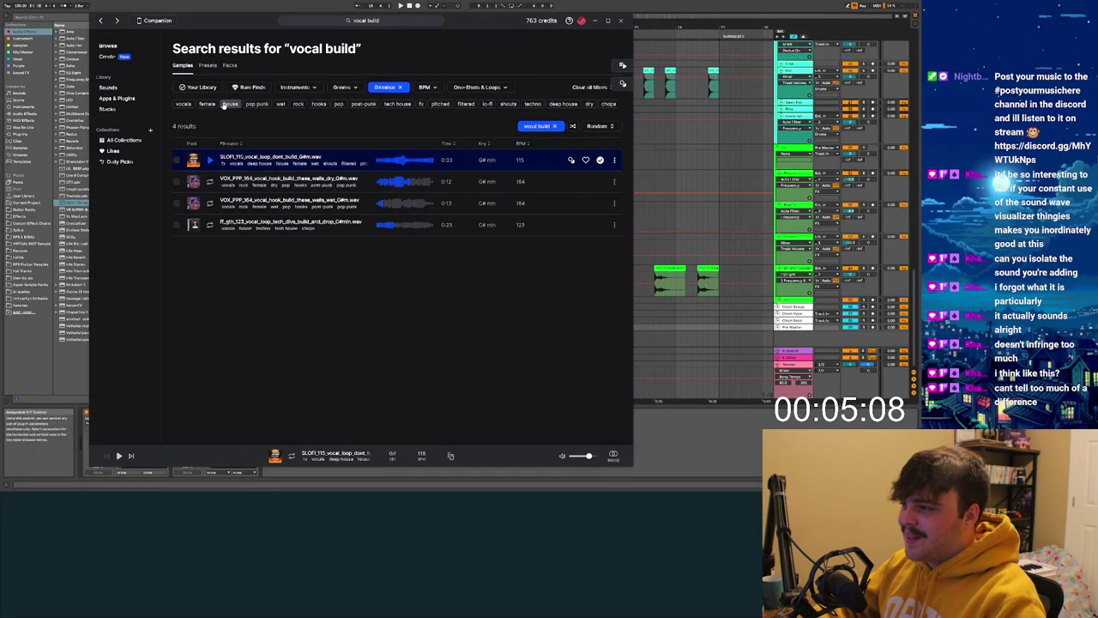
left_click(366, 20)
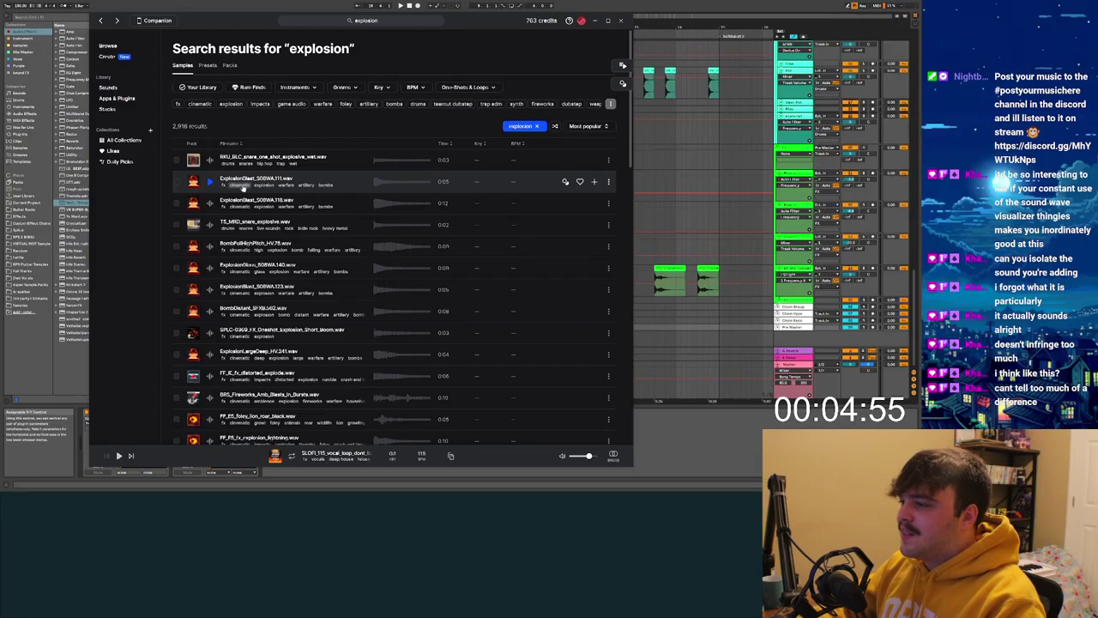
scroll(254, 214, "down", 5)
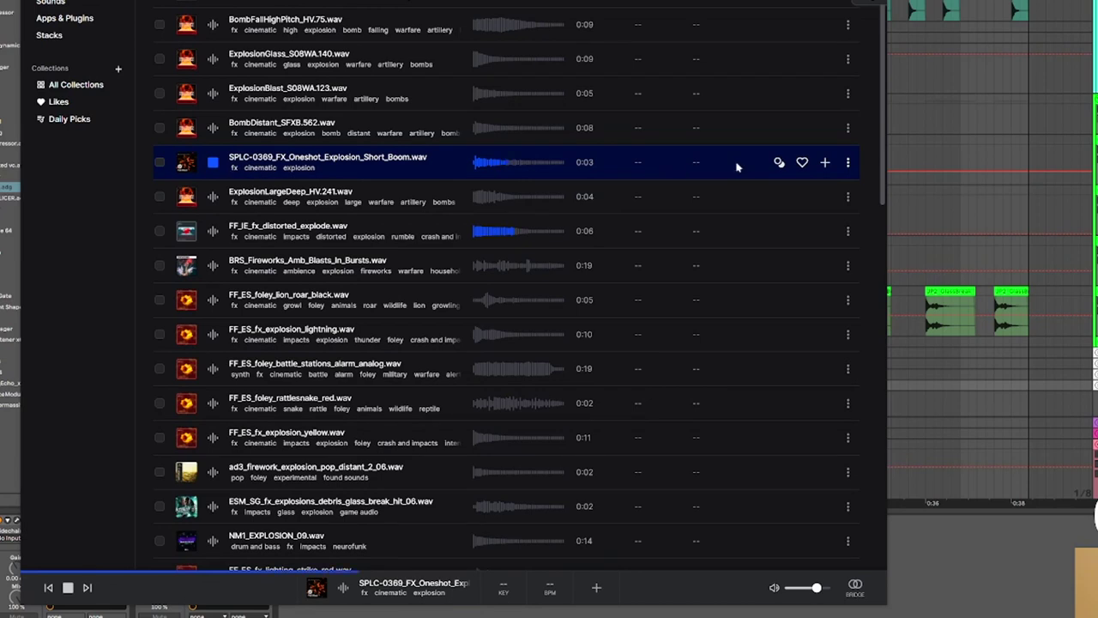
left_click(823, 163)
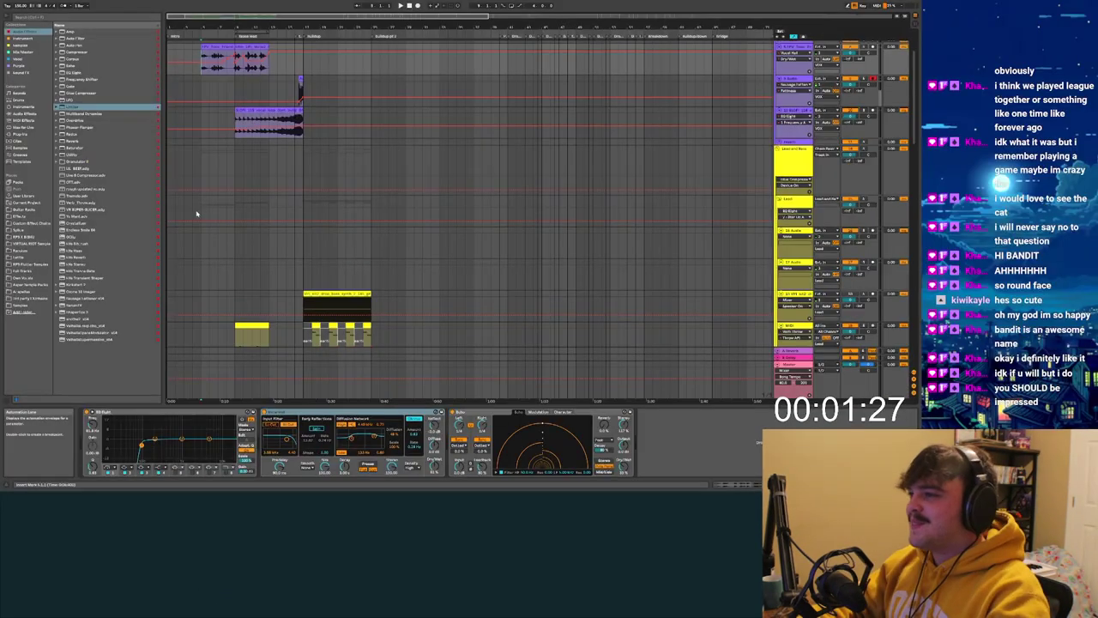
scroll(735, 85, "up", 3)
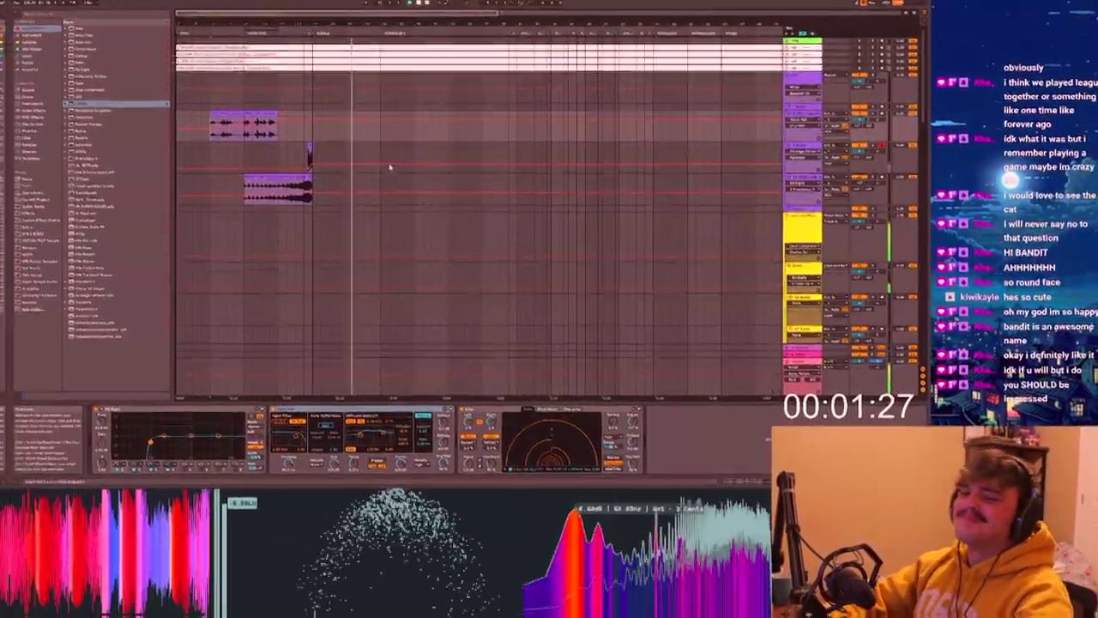
scroll(356, 230, "down", 5)
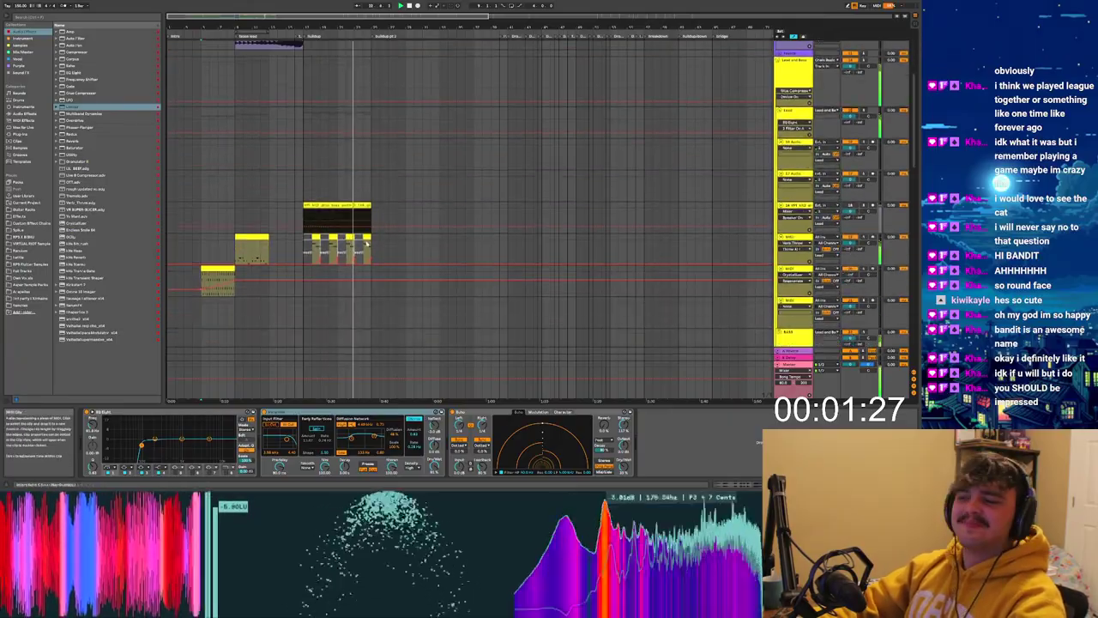
scroll(367, 243, "down", 3)
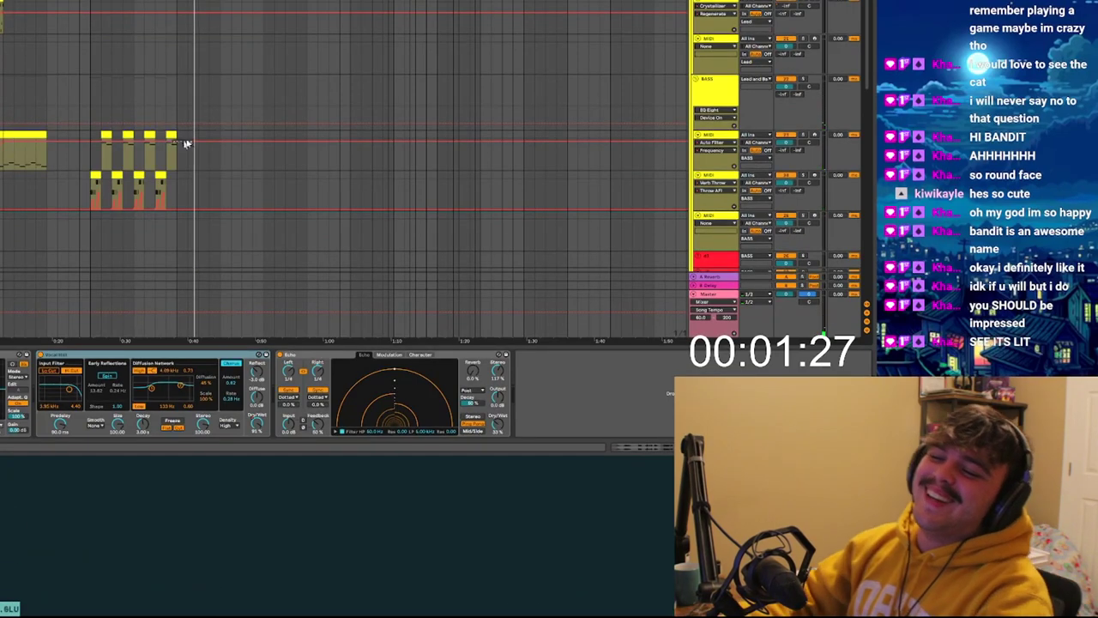
scroll(400, 158, "up", 1)
scroll(10, 95, "up", 3)
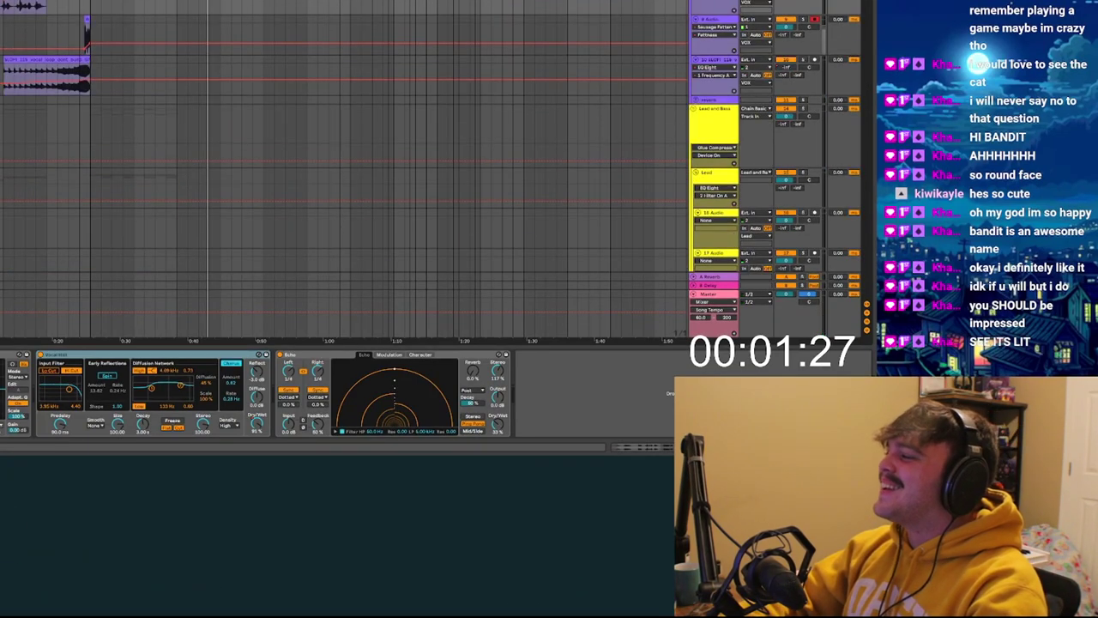